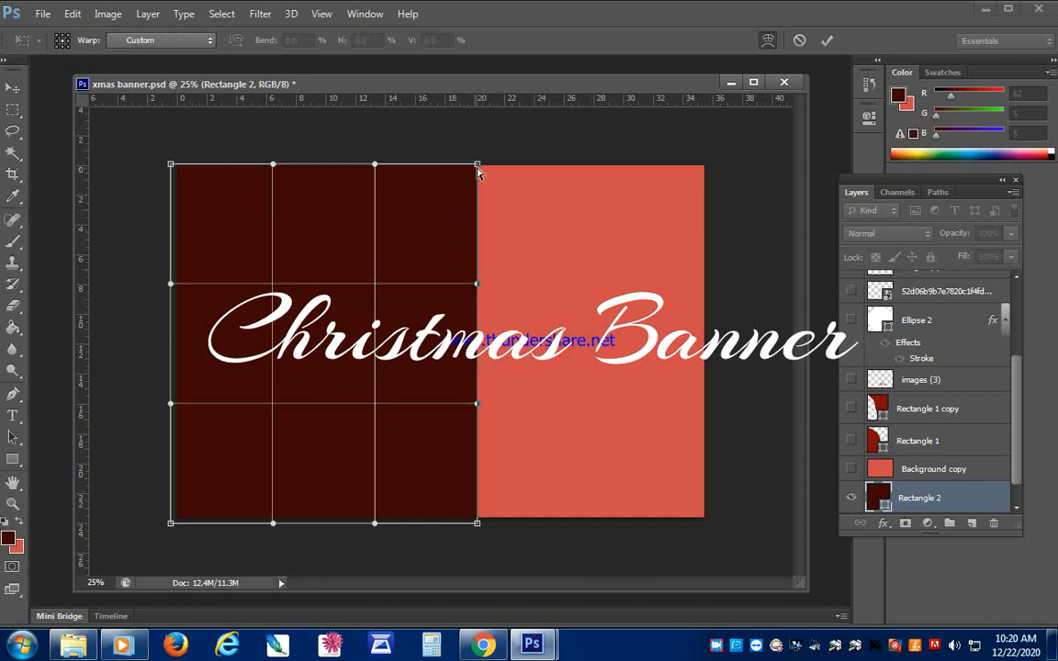
- Warp the dark red rectangle into an S-curved shape filling the banner's lower-left area and apply the transformation
{"action": "left_click_drag", "start_coordinate": [476, 167], "coordinate": [173, 164]}
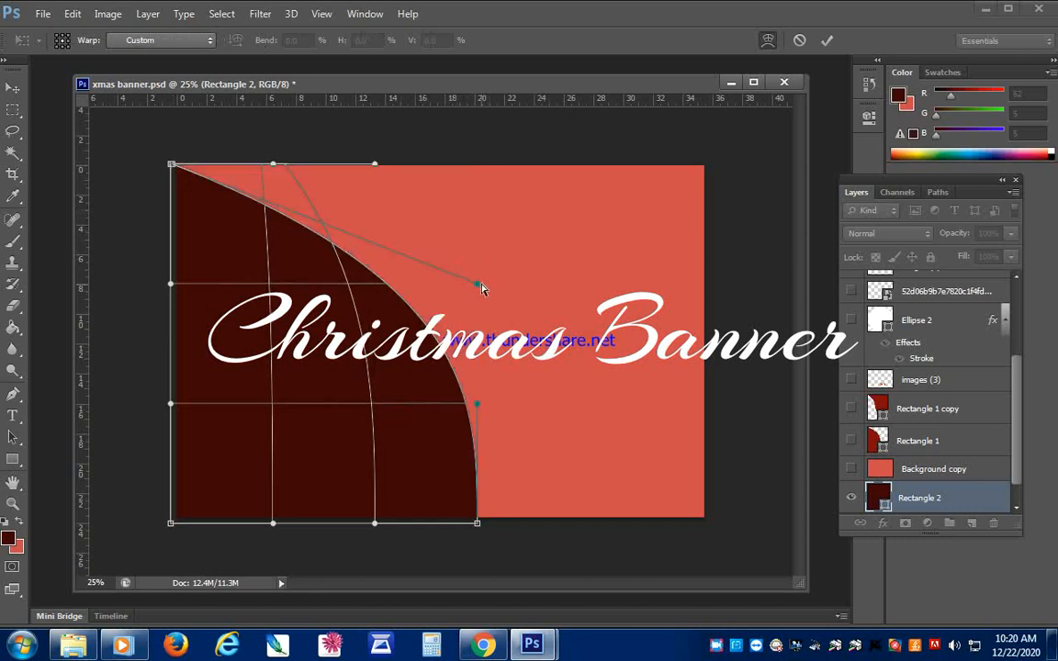
{"action": "left_click_drag", "start_coordinate": [479, 288], "coordinate": [173, 404]}
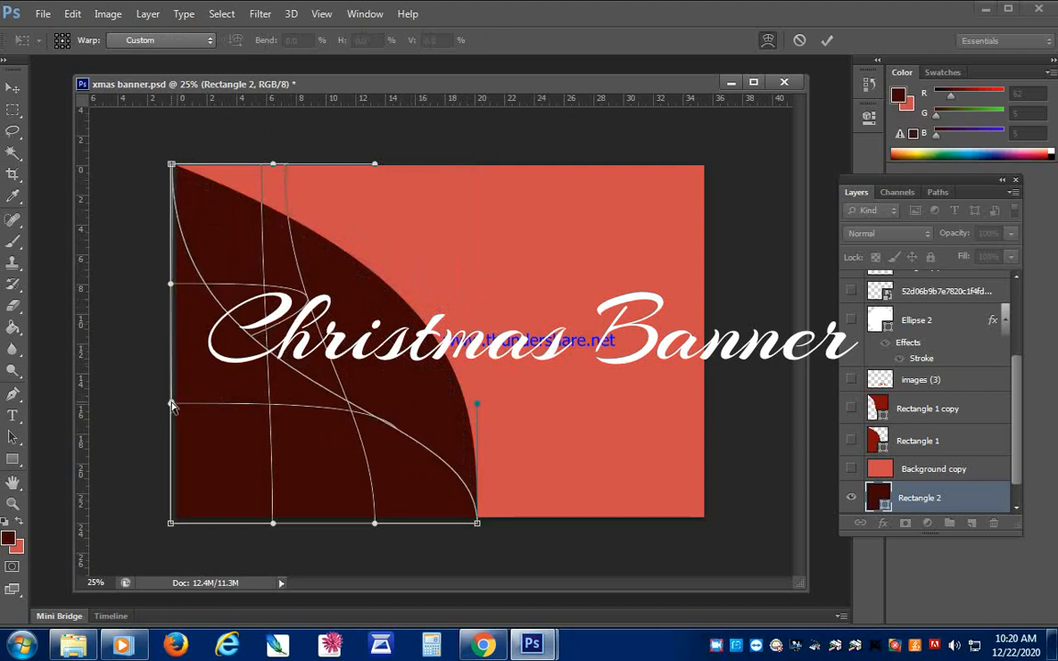
{"action": "left_click", "coordinate": [13, 88]}
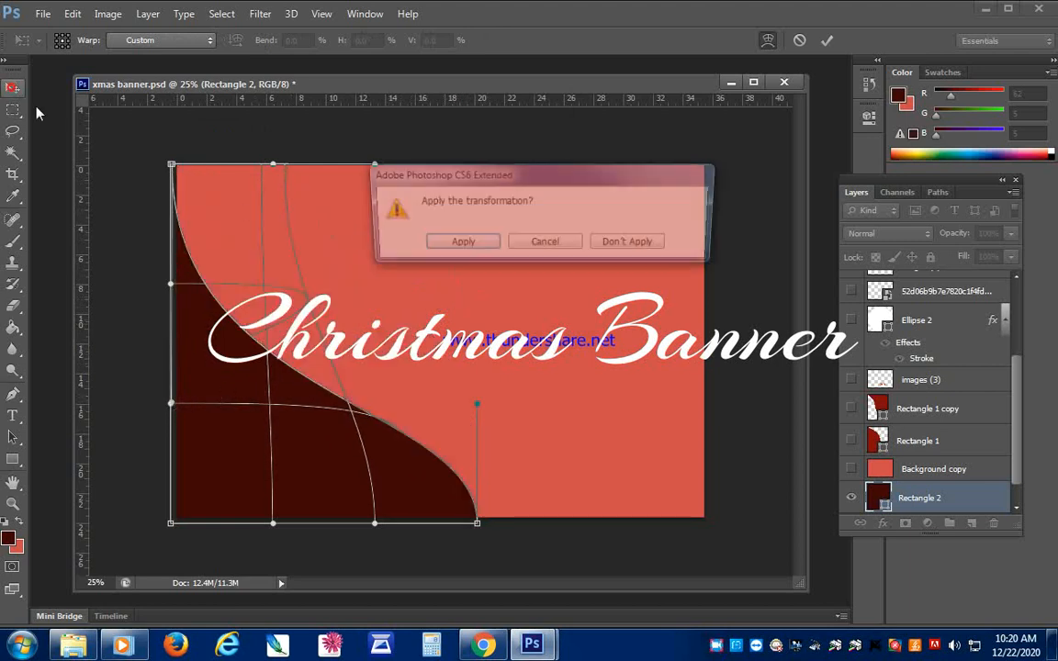
{"action": "left_click", "coordinate": [442, 244]}
- Duplicate the curved dark red shape, rotate the copy 180°, and fit it into the banner's upper-right corner
{"action": "left_click_drag", "start_coordinate": [378, 480], "coordinate": [588, 464]}
{"action": "key", "text": "ctrl+t"}
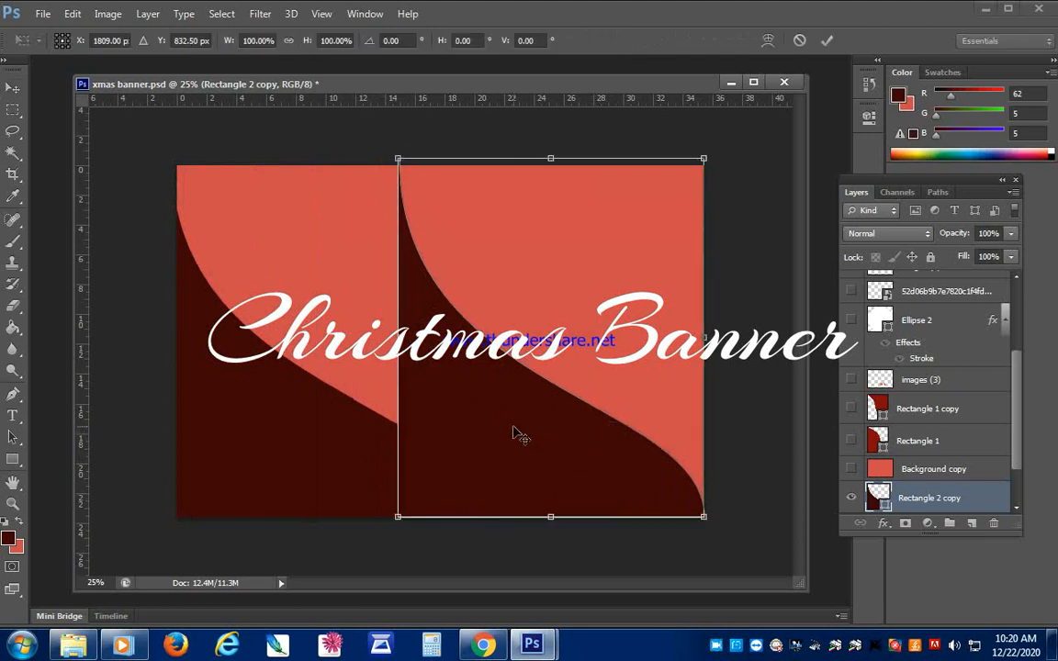
{"action": "right_click", "coordinate": [520, 401]}
{"action": "left_click", "coordinate": [560, 334]}
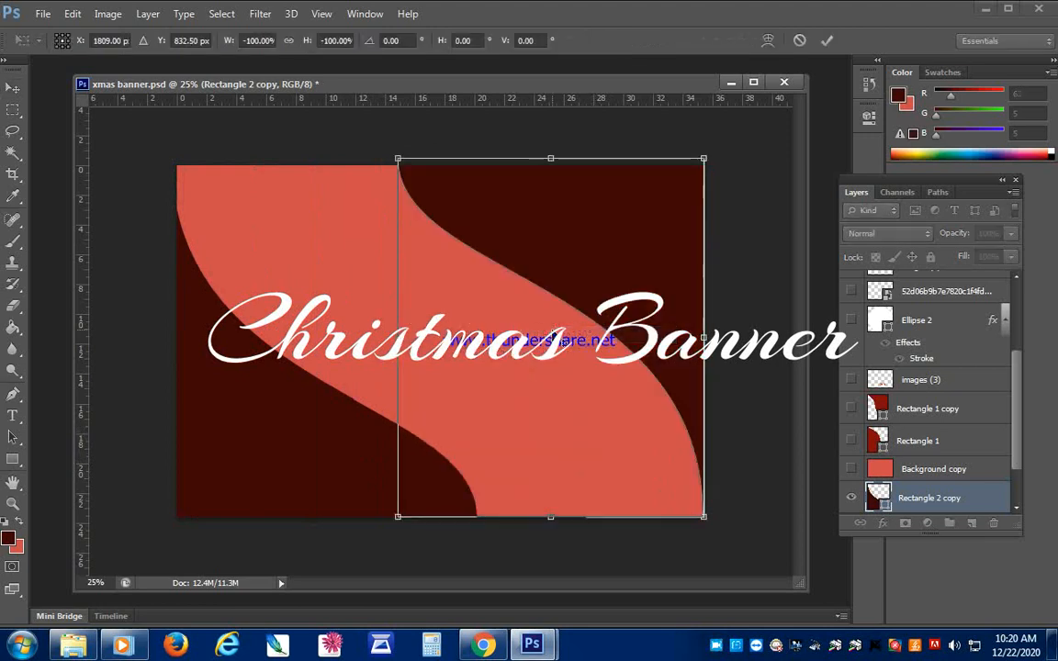
{"action": "key", "text": "Return"}
{"action": "left_click_drag", "start_coordinate": [572, 261], "coordinate": [570, 267]}
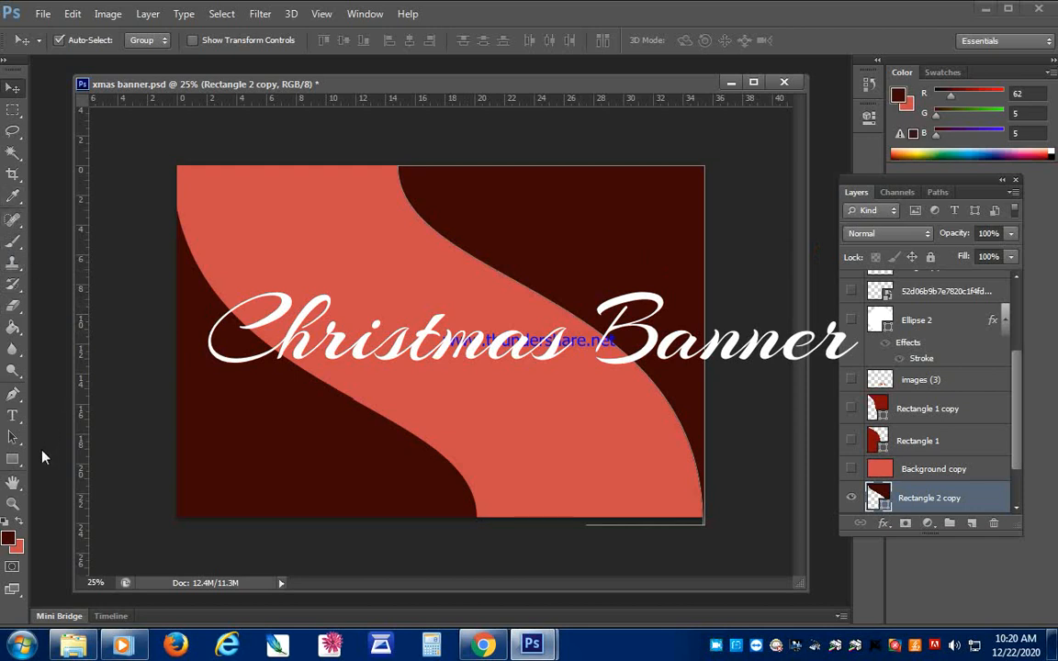
- Activate the Ellipse tool and set the foreground color to white with a black background color
{"action": "left_click", "coordinate": [13, 458]}
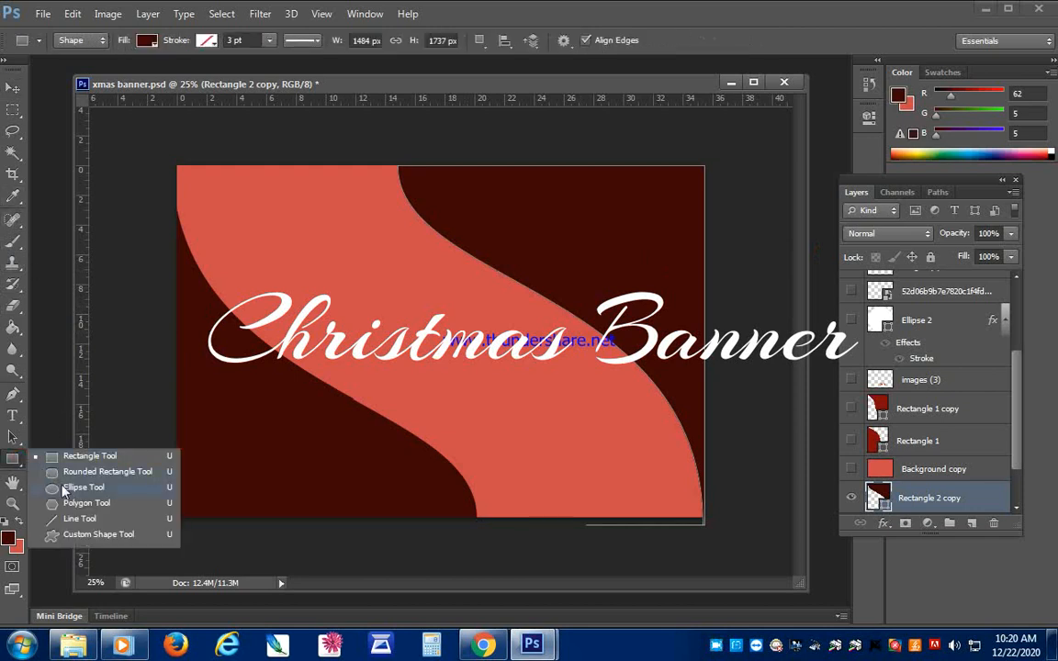
{"action": "left_click", "coordinate": [63, 488]}
{"action": "left_click", "coordinate": [5, 521]}
{"action": "left_click", "coordinate": [18, 522]}
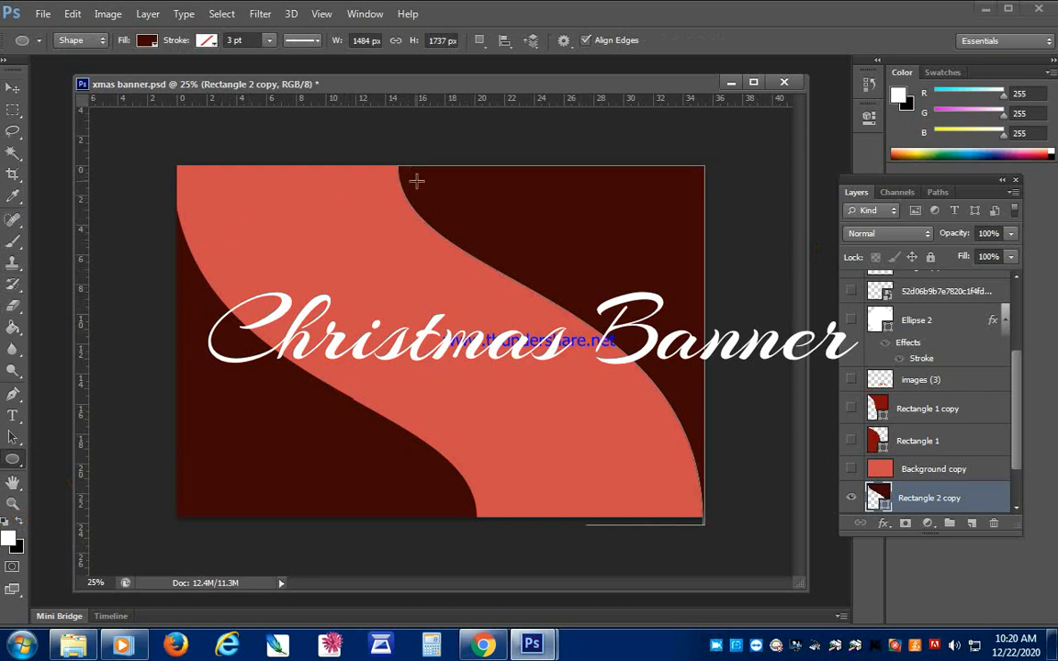
{"action": "left_click_drag", "start_coordinate": [415, 175], "coordinate": [158, 415]}
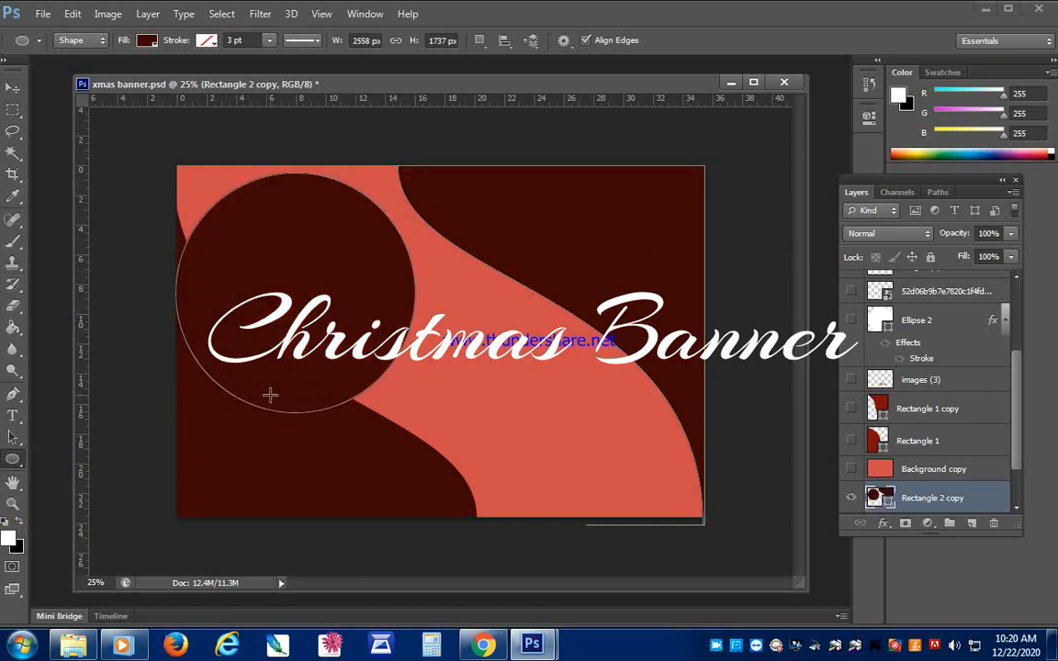
{"action": "left_click", "coordinate": [147, 41]}
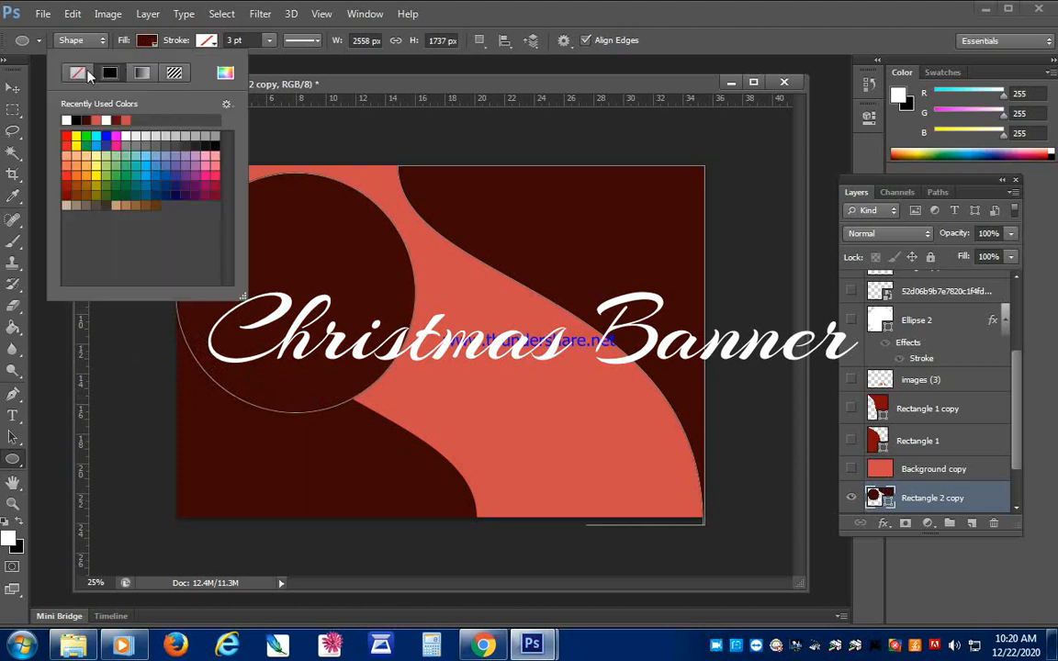
{"action": "left_click", "coordinate": [107, 119]}
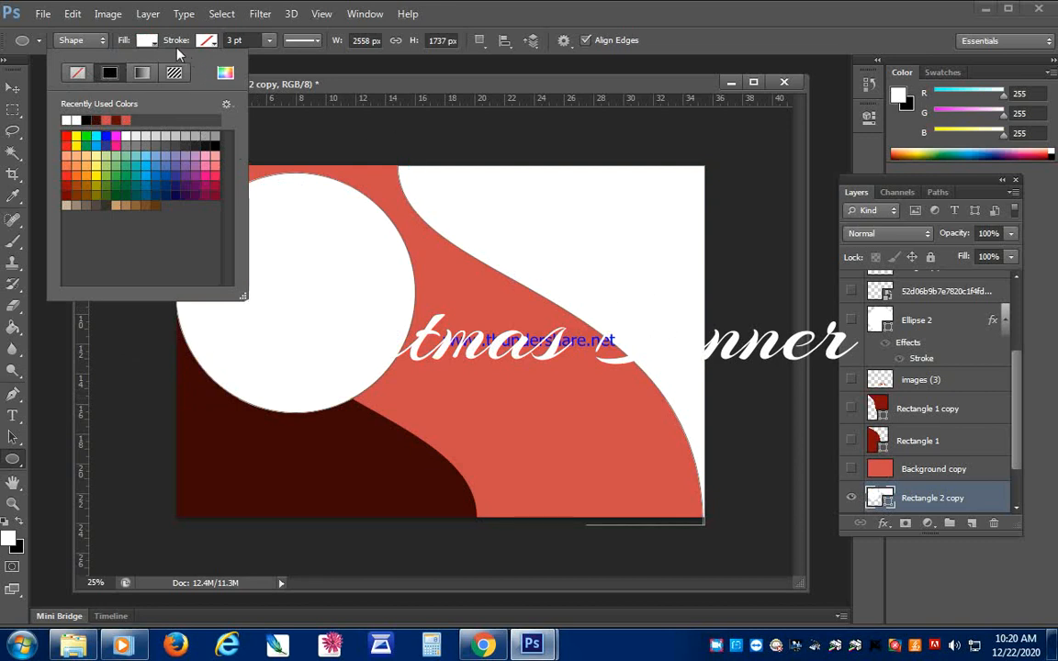
{"action": "left_click", "coordinate": [149, 41]}
{"action": "key", "text": "ctrl+z"}
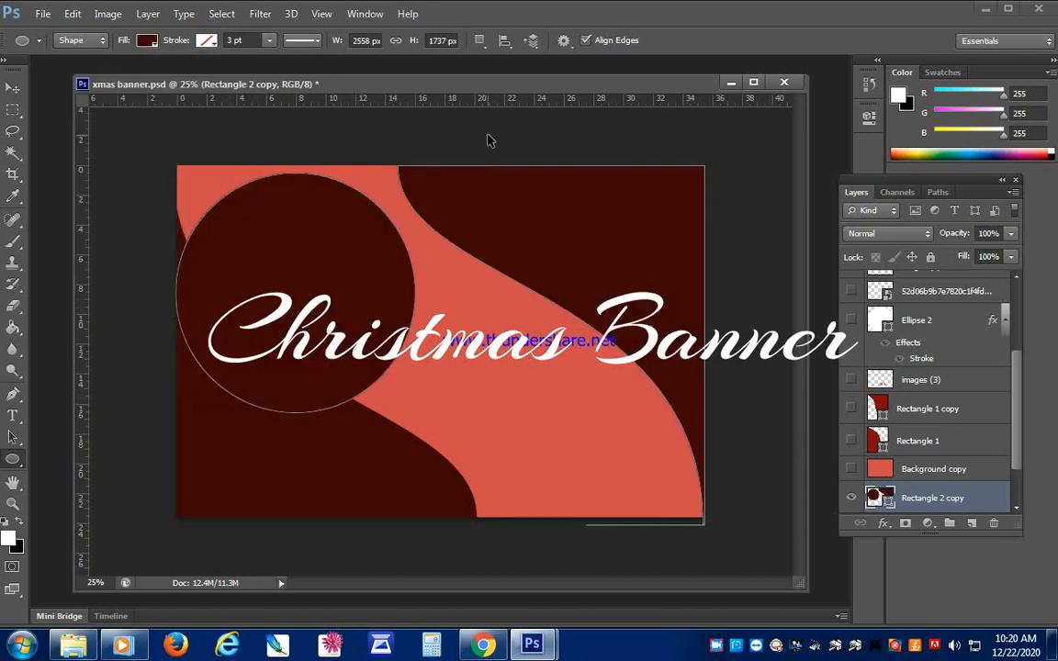
{"action": "key", "text": "ctrl+alt+z"}
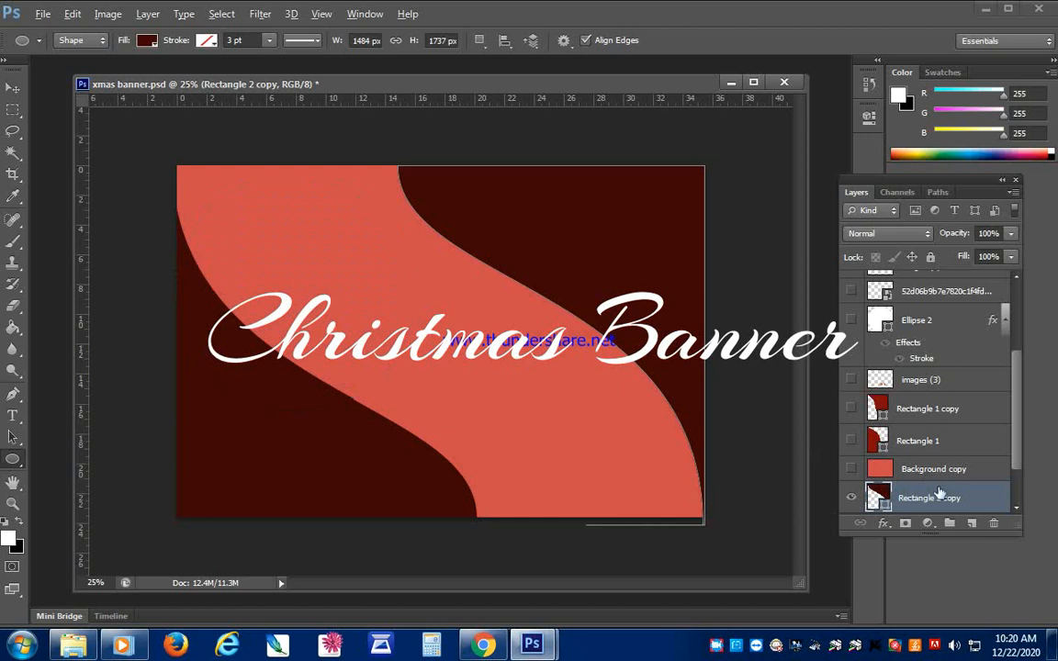
- Create a new layer above Rectangle 2 copy, draw a white circle about 1304 px across, and position it over the banner's upper-left area
{"action": "left_click_drag", "start_coordinate": [1017, 453], "coordinate": [1016, 522]}
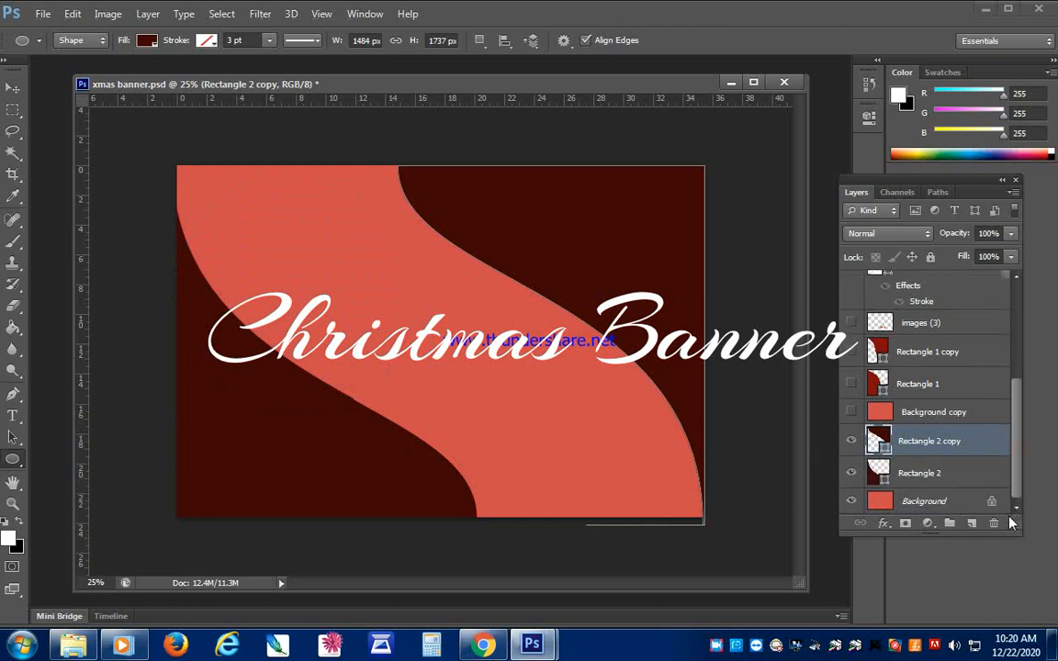
{"action": "left_click", "coordinate": [973, 523]}
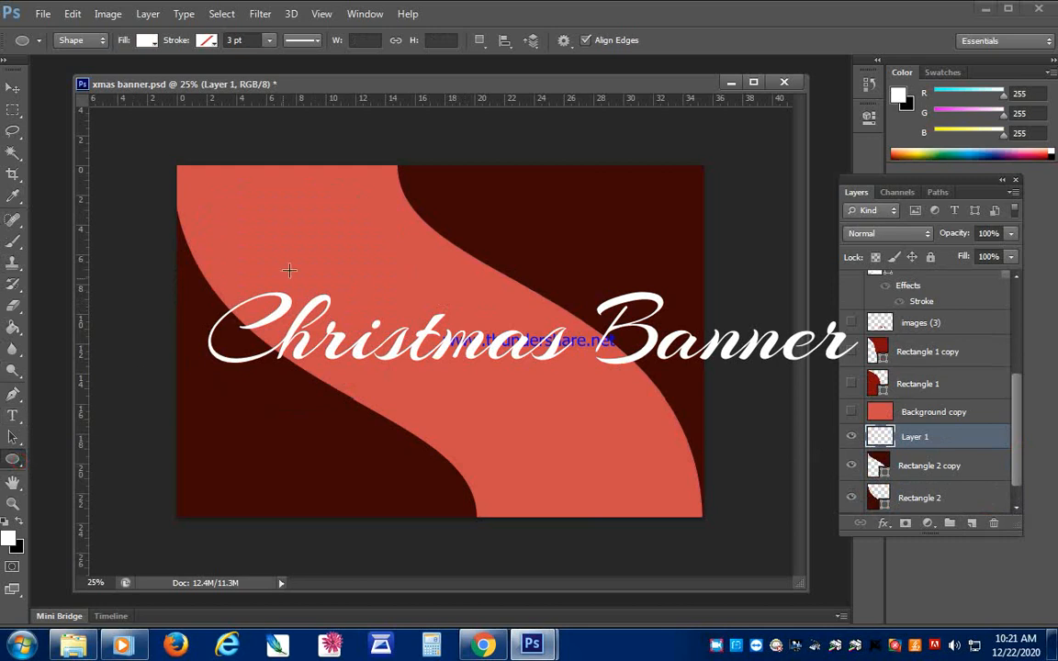
{"action": "left_click_drag", "start_coordinate": [381, 168], "coordinate": [133, 435]}
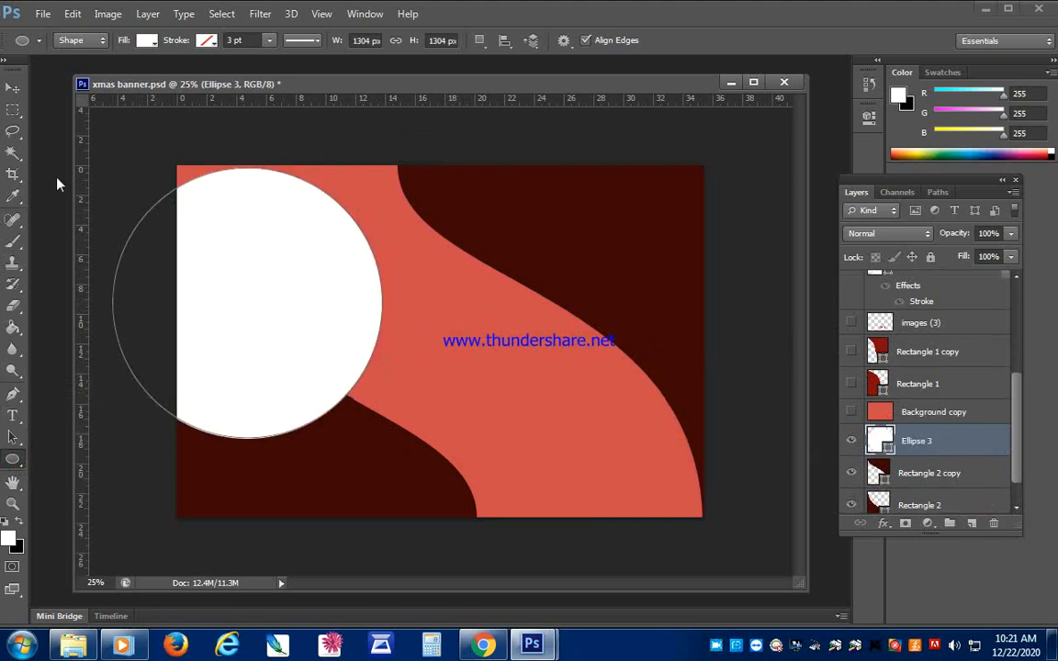
{"action": "left_click", "coordinate": [13, 88]}
{"action": "left_click_drag", "start_coordinate": [248, 253], "coordinate": [338, 252]}
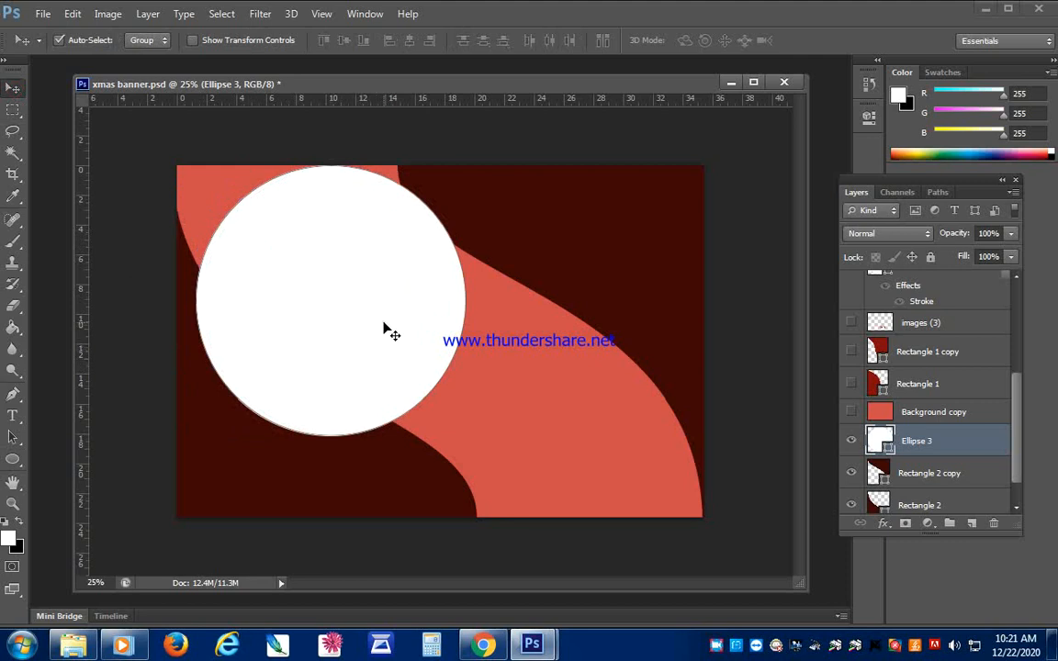
{"action": "left_click_drag", "start_coordinate": [383, 324], "coordinate": [387, 329]}
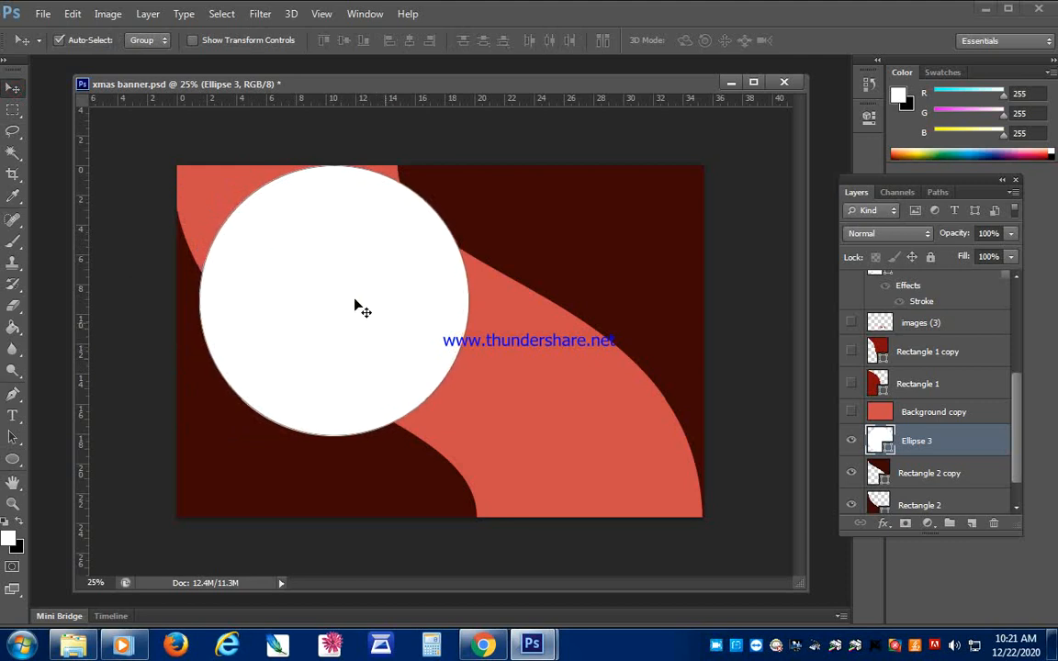
- Add a 20 px outside stroke in the banner's coral color to the white circle and shift it farther into the upper-left corner
{"action": "left_click", "coordinate": [151, 15]}
{"action": "mouse_move", "coordinate": [165, 102]}
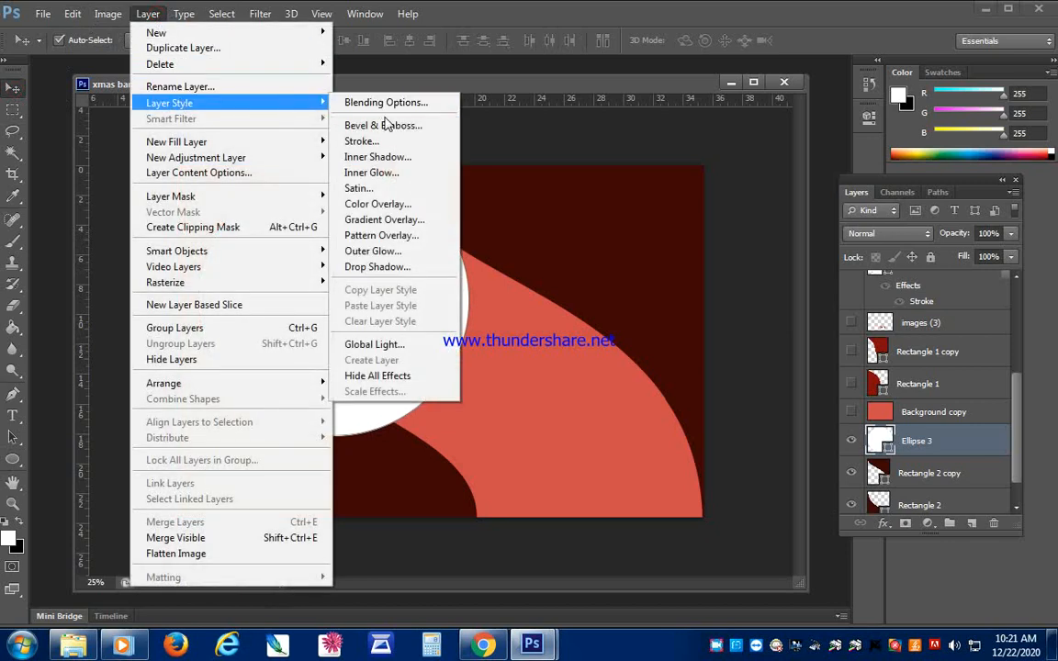
{"action": "left_click", "coordinate": [386, 140]}
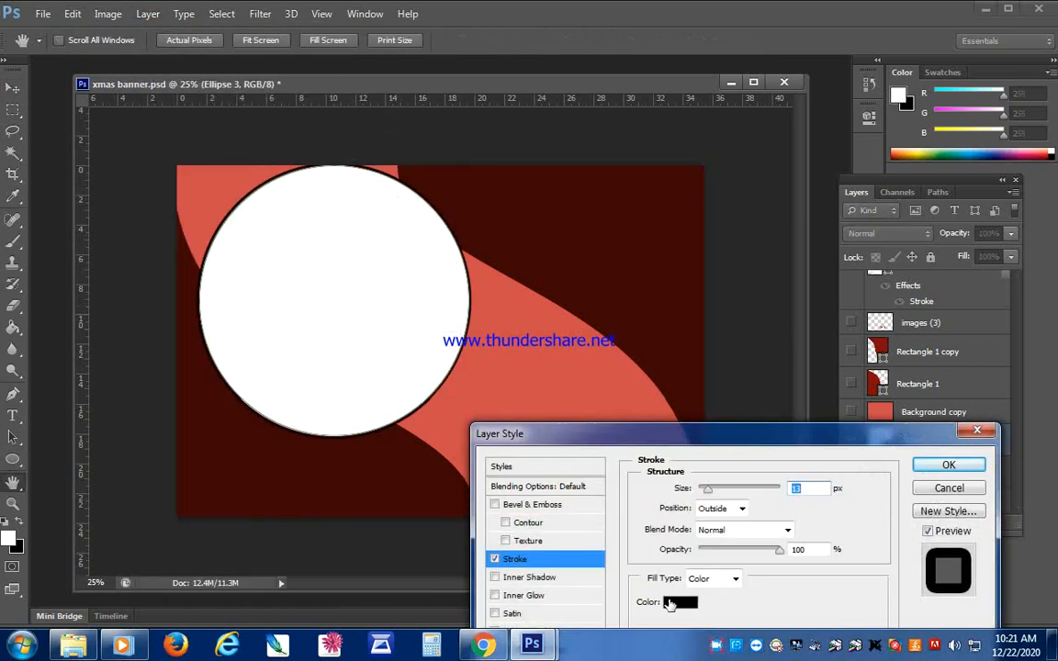
{"action": "left_click", "coordinate": [670, 602]}
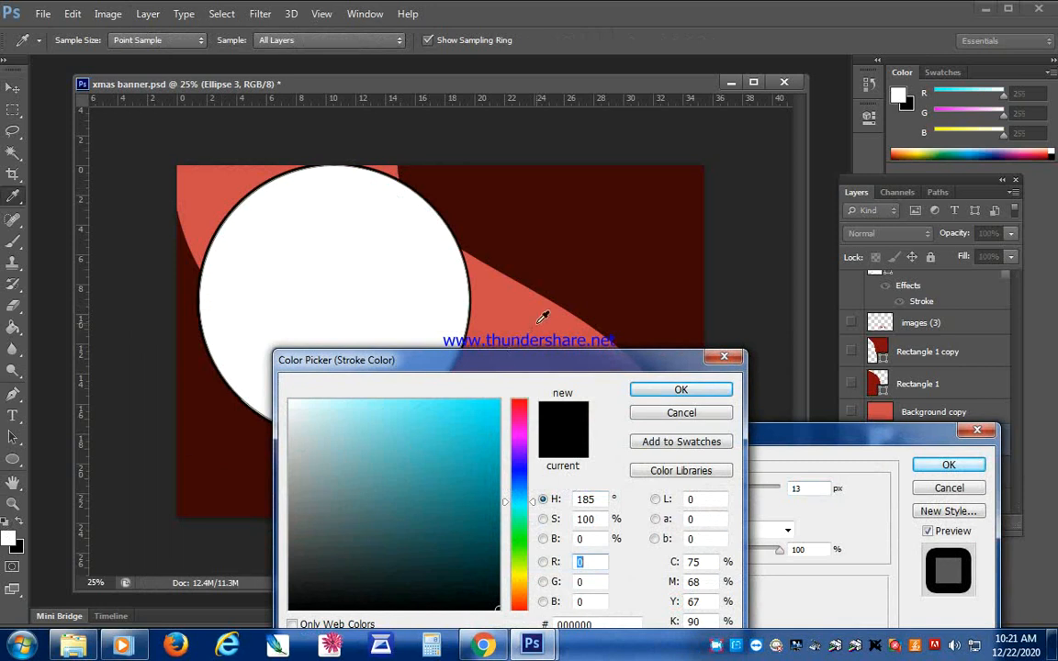
{"action": "left_click", "coordinate": [542, 317]}
{"action": "left_click", "coordinate": [677, 389]}
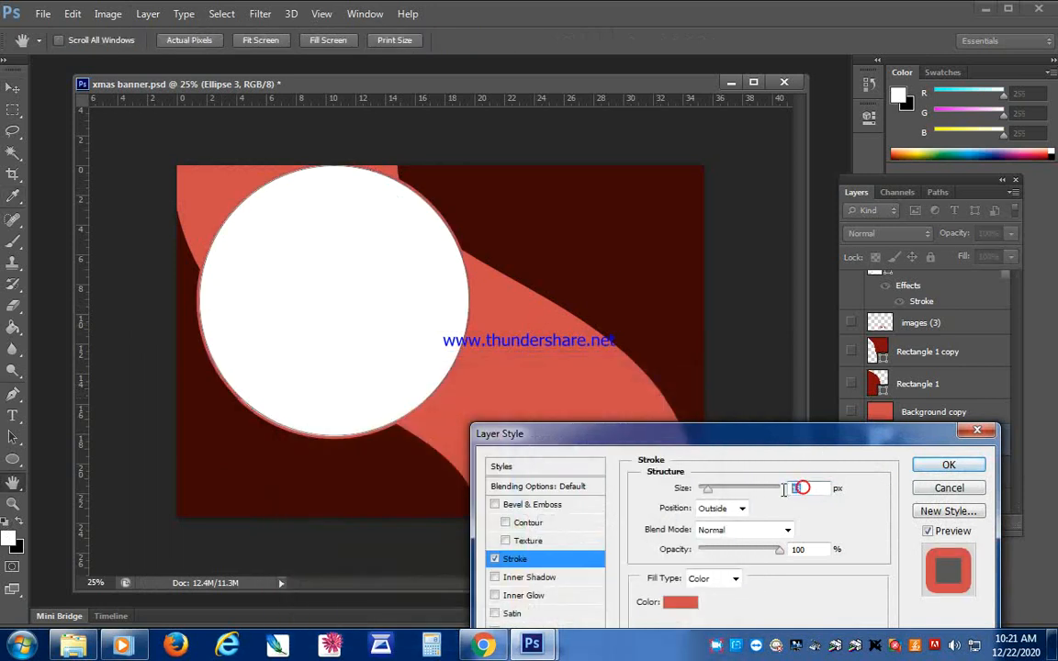
{"action": "type", "text": "20"}
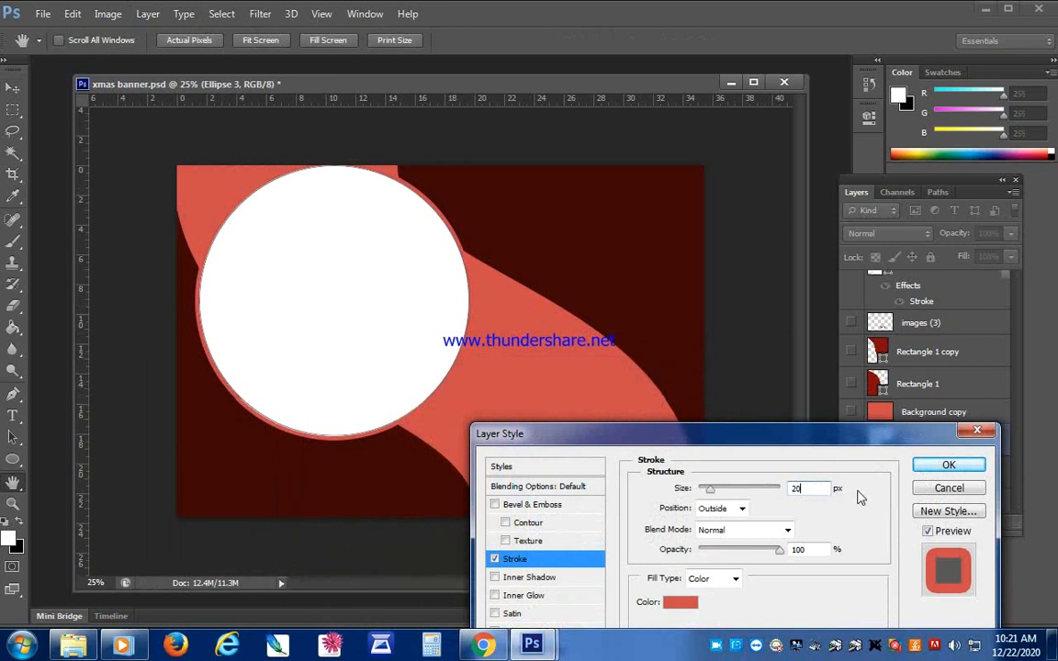
{"action": "left_click", "coordinate": [948, 464]}
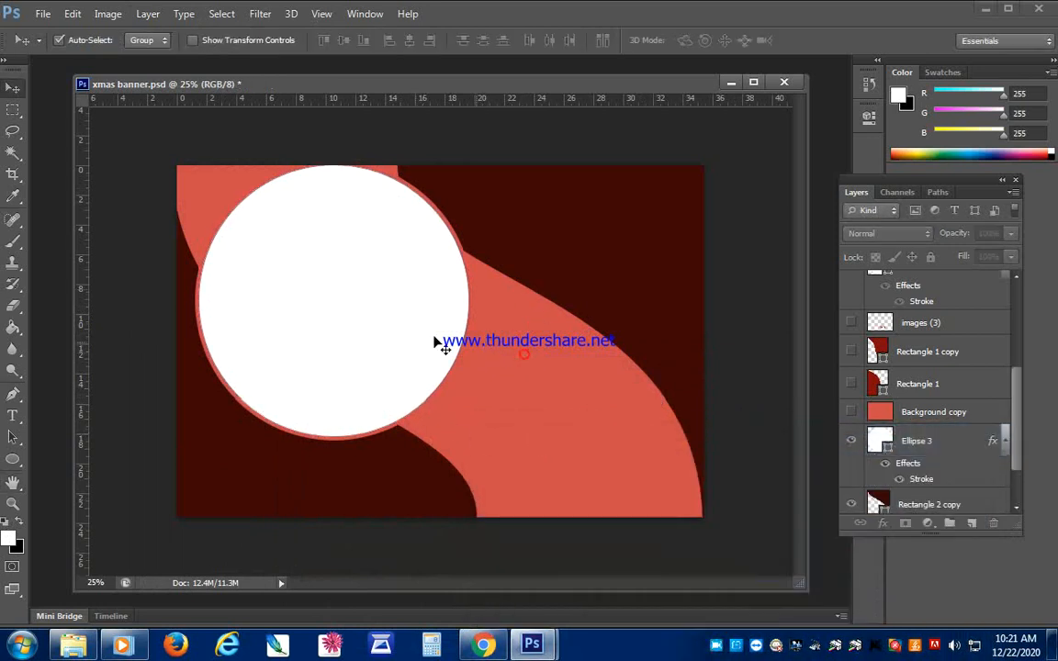
{"action": "left_click_drag", "start_coordinate": [382, 319], "coordinate": [363, 292]}
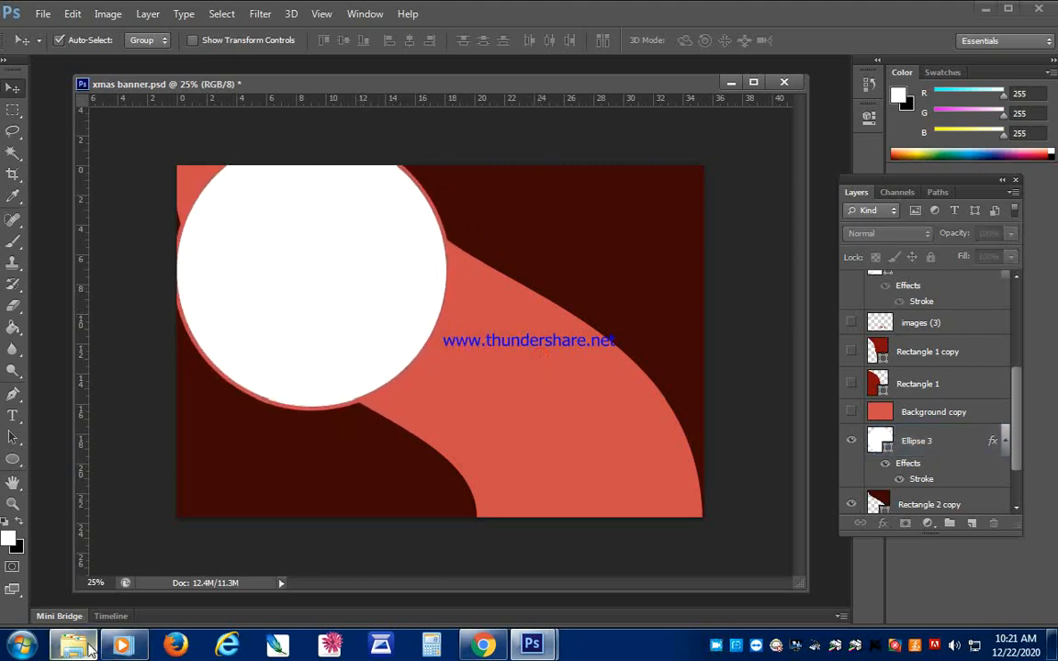
- Place the Santa picture images (2) from the Pictures library into the banner document
{"action": "left_click", "coordinate": [79, 645]}
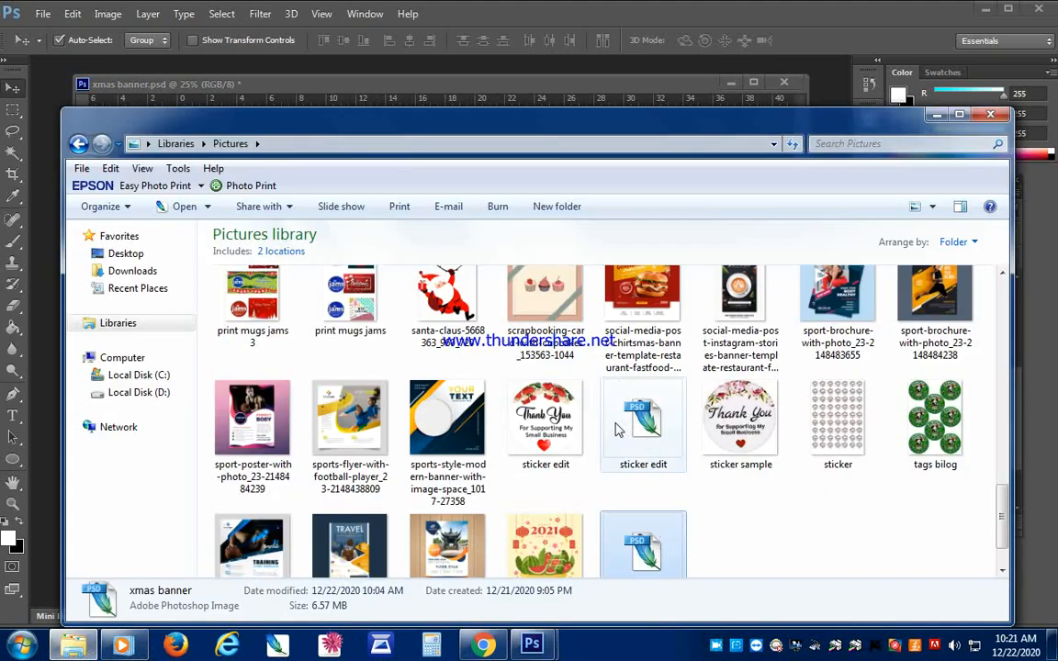
{"action": "scroll", "coordinate": [720, 486], "scroll_direction": "up", "scroll_amount": 1}
{"action": "scroll", "coordinate": [720, 486], "scroll_direction": "up", "scroll_amount": 3}
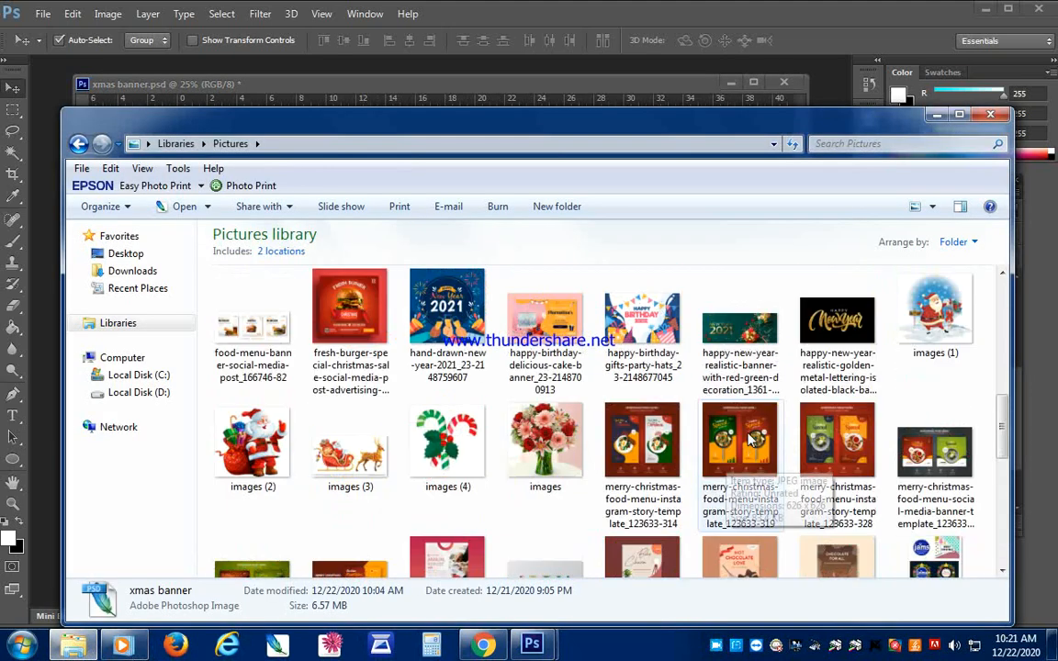
{"action": "left_click", "coordinate": [240, 477]}
{"action": "scroll", "coordinate": [882, 404], "scroll_direction": "down", "scroll_amount": 5}
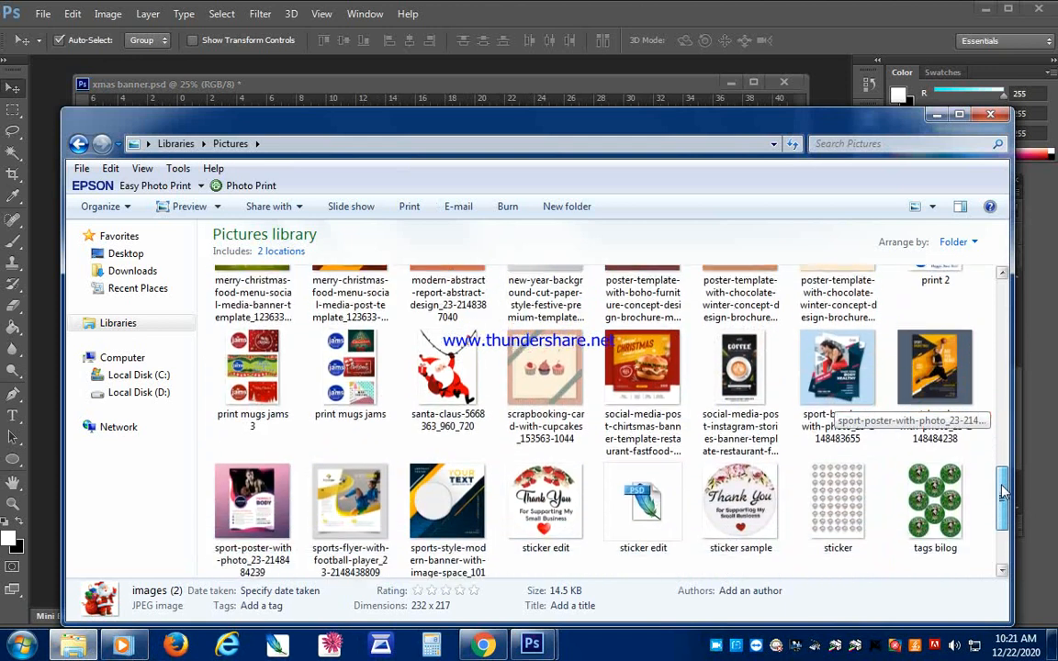
{"action": "scroll", "coordinate": [642, 415], "scroll_direction": "up", "scroll_amount": 5}
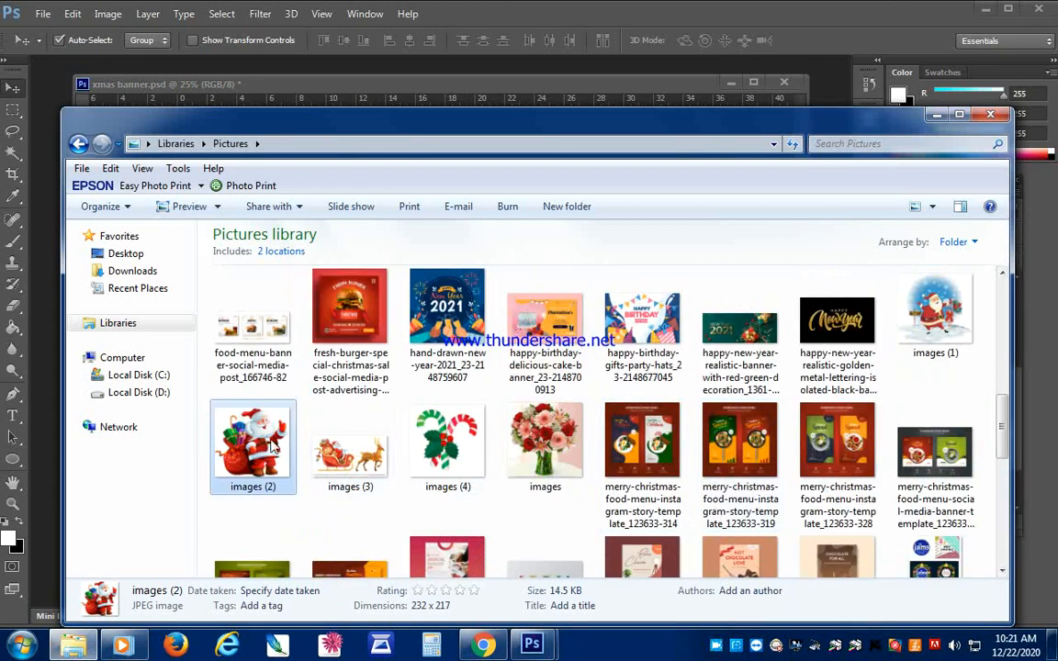
{"action": "left_click_drag", "start_coordinate": [427, 507], "coordinate": [459, 390]}
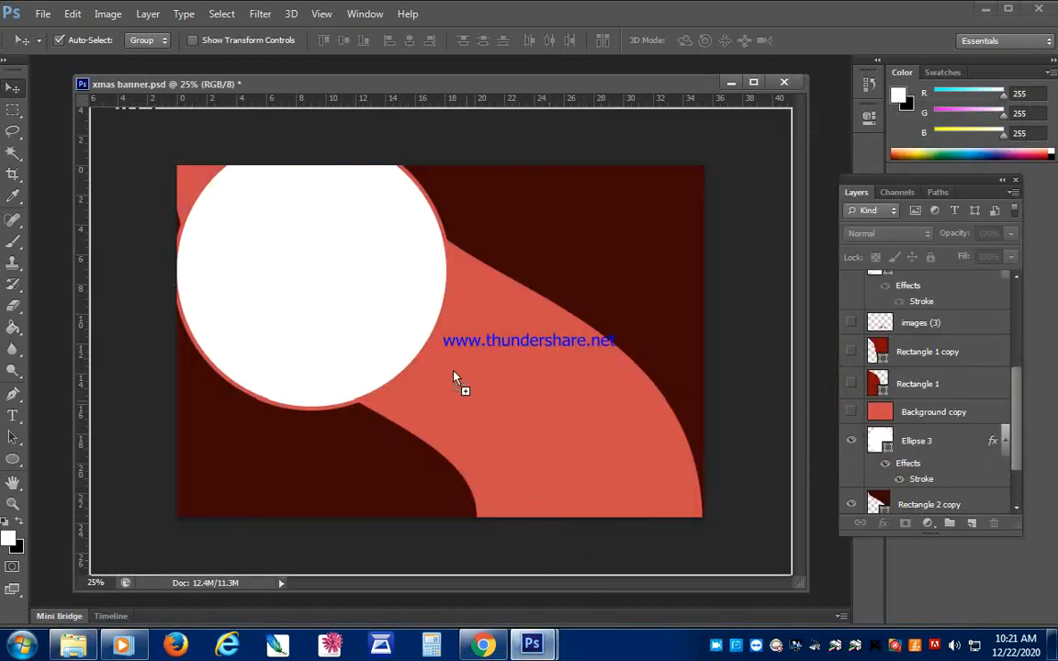
{"action": "left_click_drag", "start_coordinate": [404, 321], "coordinate": [409, 325]}
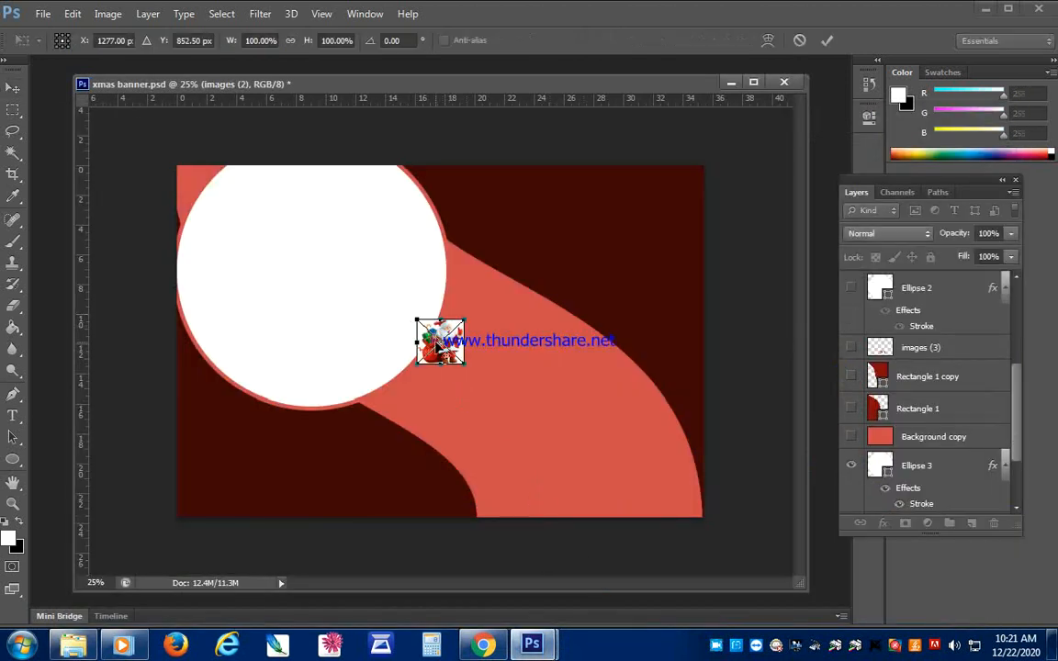
- Enlarge the Santa picture to nearly the circle's size, commit the placement, and center it over the white circle
{"action": "left_click_drag", "start_coordinate": [417, 320], "coordinate": [235, 149]}
{"action": "key", "text": "Return"}
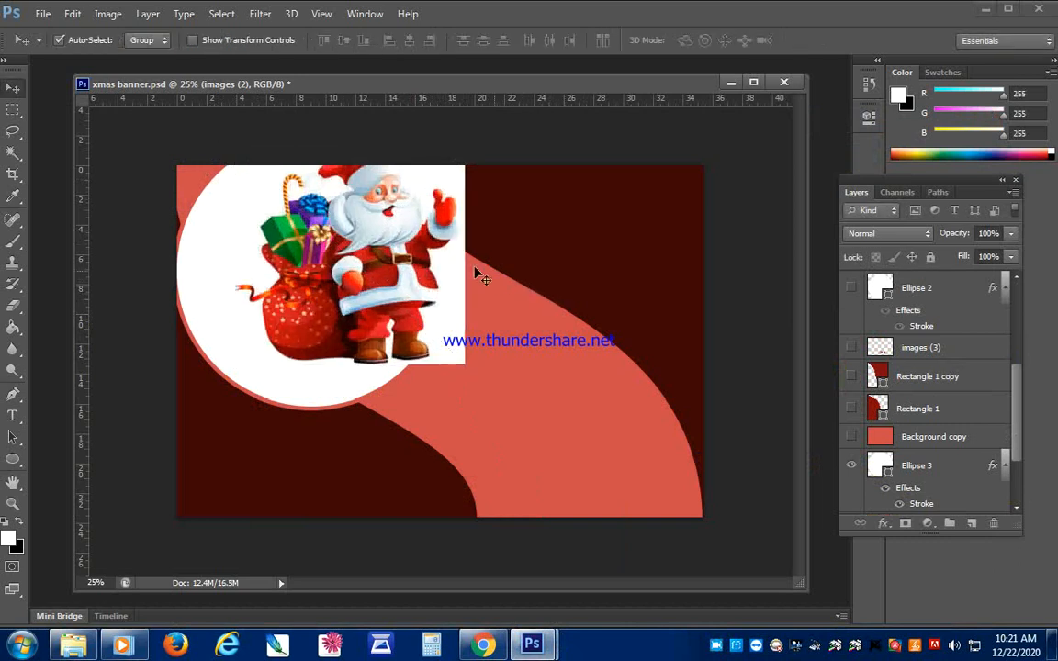
{"action": "left_click_drag", "start_coordinate": [400, 273], "coordinate": [364, 296]}
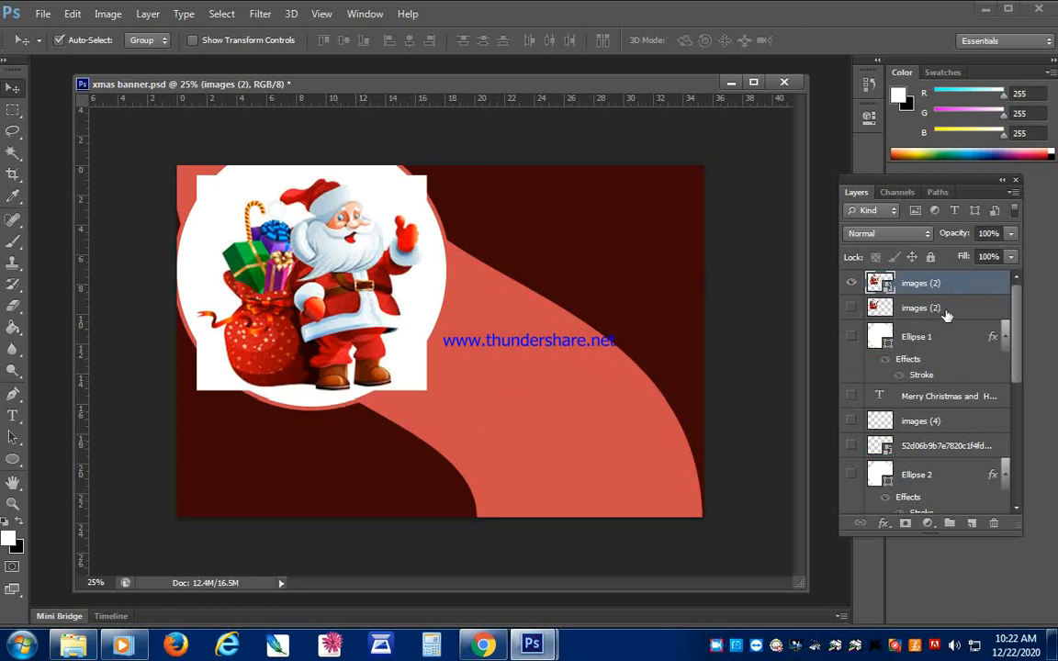
{"action": "left_click_drag", "start_coordinate": [945, 308], "coordinate": [949, 285]}
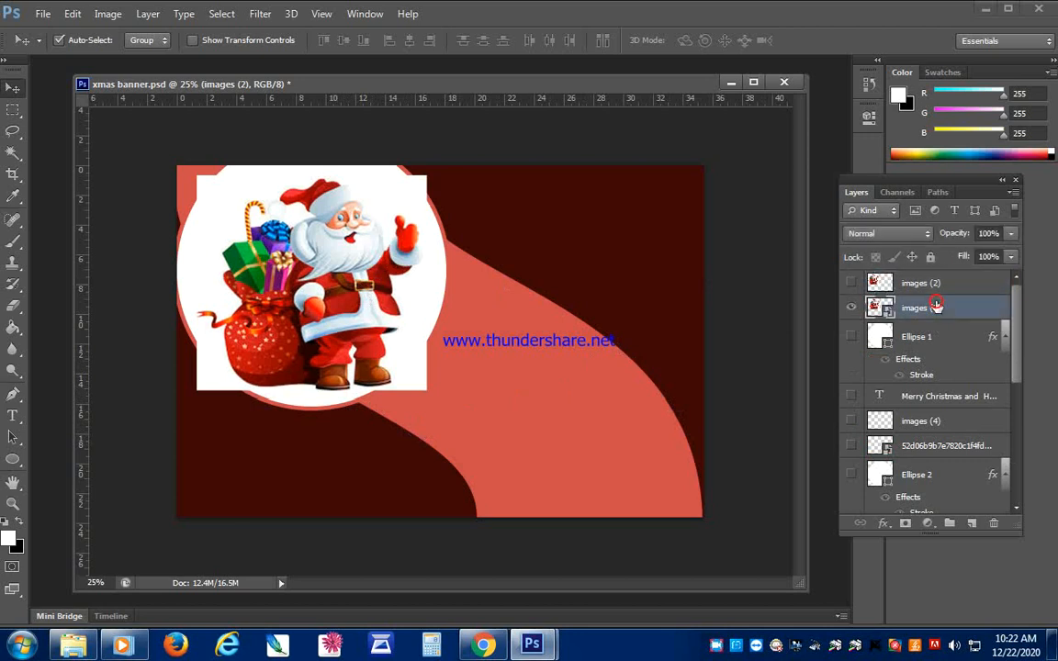
{"action": "right_click", "coordinate": [936, 307]}
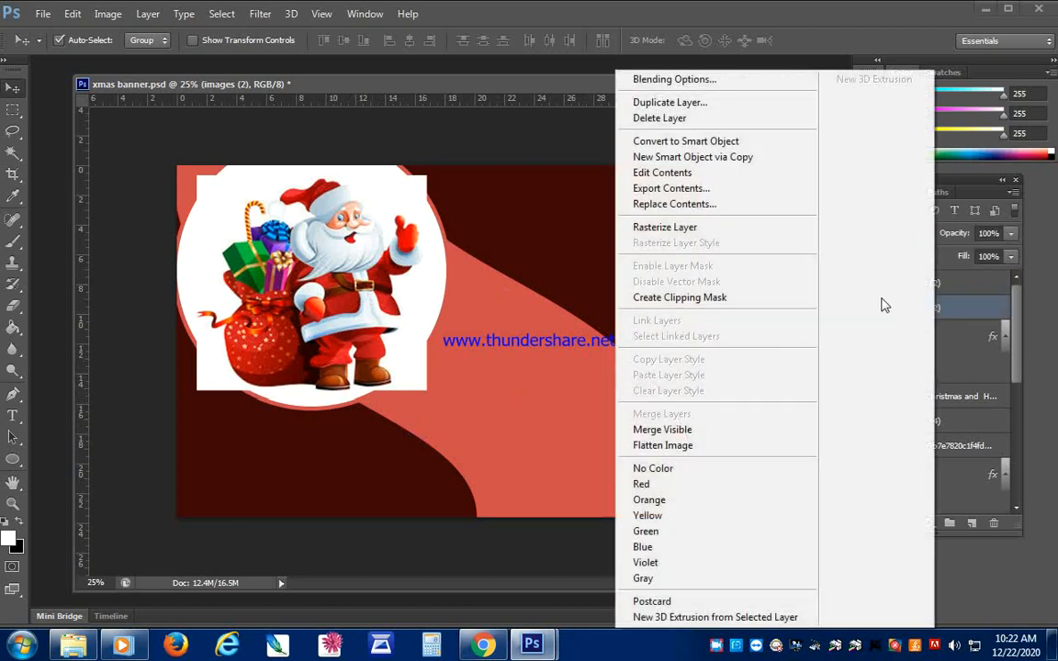
{"action": "left_click", "coordinate": [715, 299]}
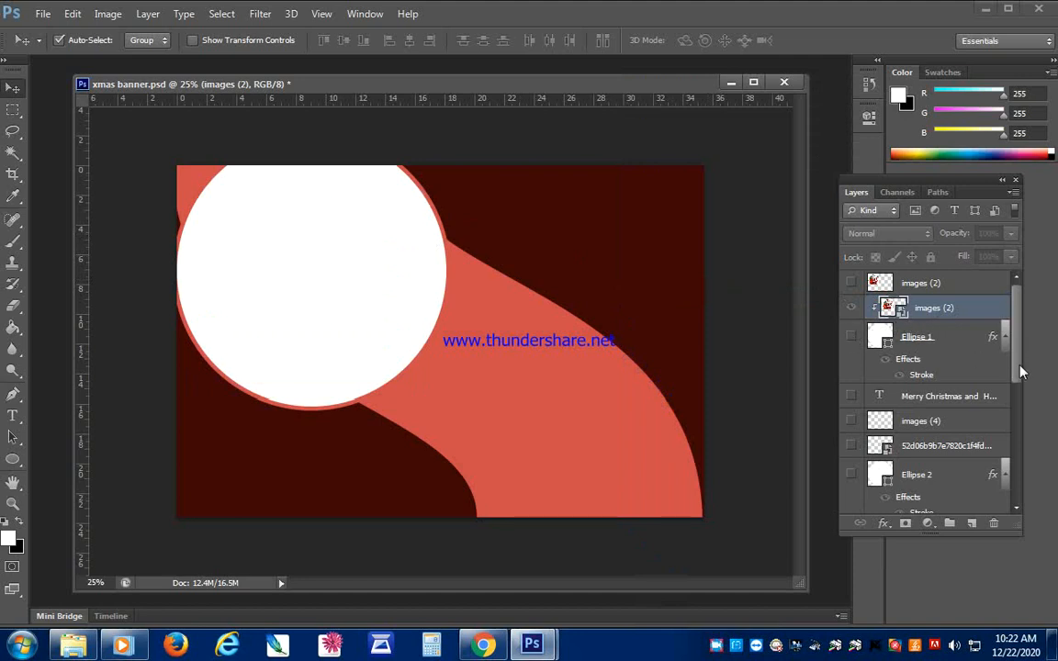
{"action": "mouse_move", "coordinate": [1021, 349]}
{"action": "left_mouse_down"}
{"action": "mouse_move", "coordinate": [1016, 437]}
{"action": "mouse_move", "coordinate": [1016, 340]}
{"action": "left_mouse_up"}
- Undo the Santa picture's clipping mask, layer reordering and placement, back to the plain white circle
{"action": "key", "text": "ctrl+alt+z"}
{"action": "key", "text": "ctrl+alt+z"}
{"action": "key", "text": "ctrl+alt+z"}
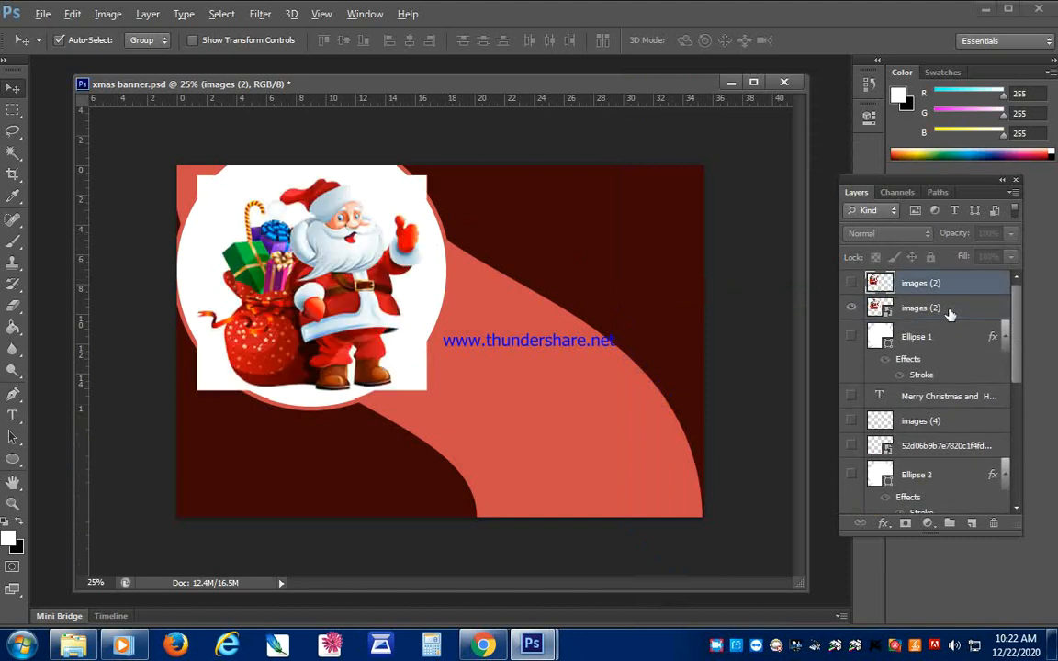
{"action": "key", "text": "ctrl+alt+z"}
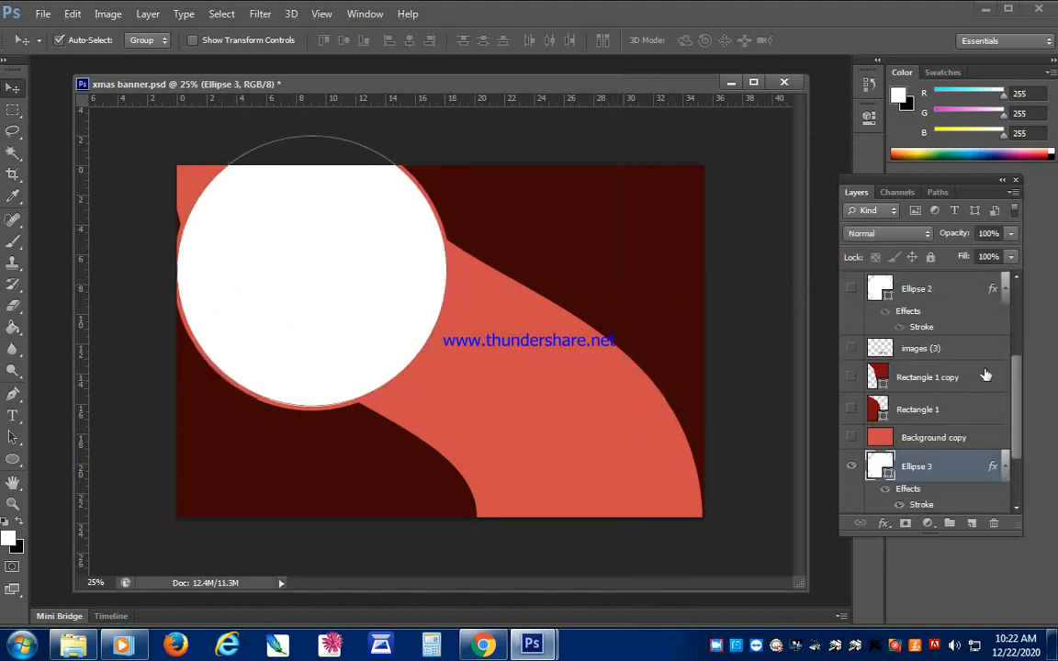
- Create a new layer directly above Ellipse 3 and place the Santa picture images (2) from the Pictures library there
{"action": "scroll", "coordinate": [955, 395], "scroll_direction": "down", "scroll_amount": 2}
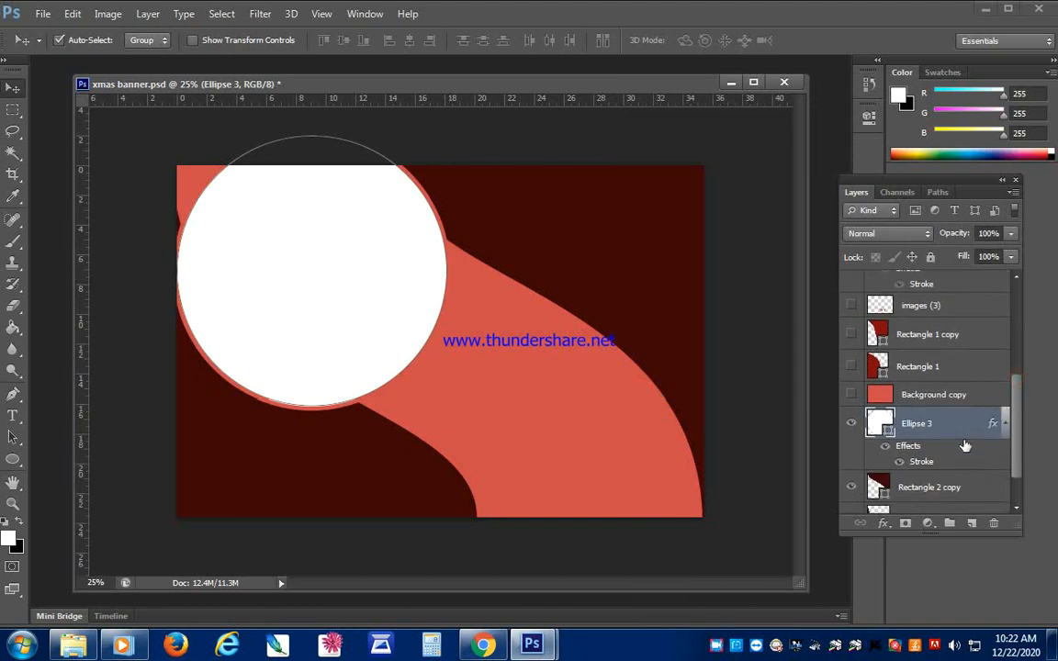
{"action": "left_click", "coordinate": [975, 522]}
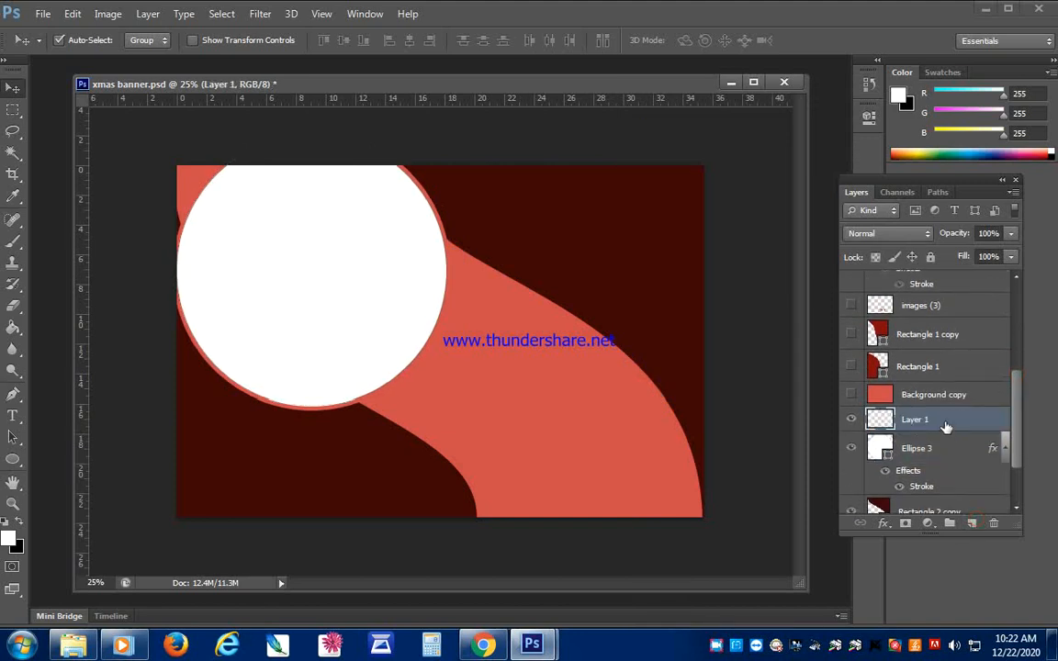
{"action": "left_click", "coordinate": [74, 645]}
{"action": "left_click_drag", "start_coordinate": [221, 358], "coordinate": [624, 551]}
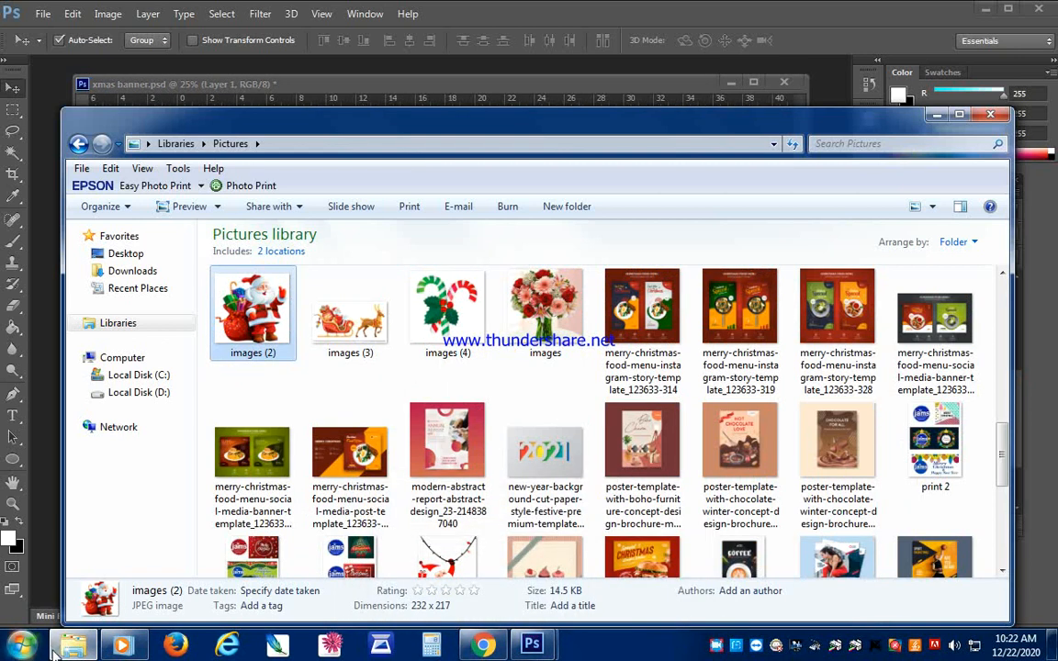
{"action": "left_click_drag", "start_coordinate": [276, 339], "coordinate": [330, 303]}
{"action": "key", "text": "Return"}
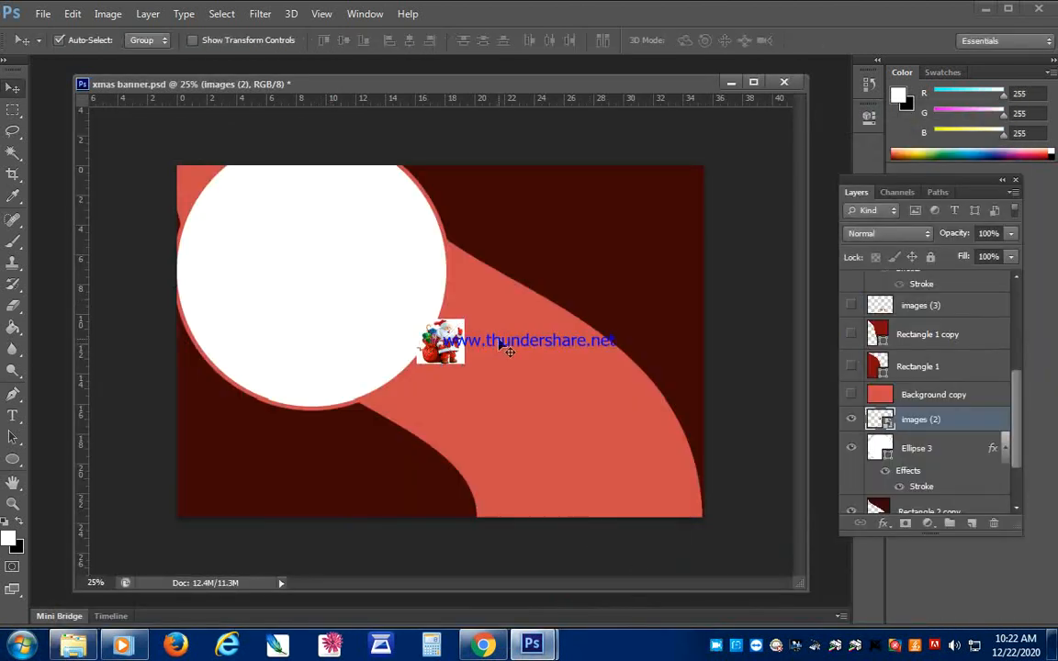
- Enlarge the Santa picture to nearly the large white circle's size and move it over that circle
{"action": "left_click_drag", "start_coordinate": [464, 352], "coordinate": [490, 442]}
{"action": "key", "text": "ctrl+t"}
{"action": "key", "text": "Return"}
{"action": "left_click_drag", "start_coordinate": [487, 342], "coordinate": [424, 319]}
- Clip the Santa picture to the large white circle with a clipping mask and shift the picture slightly
{"action": "right_click", "coordinate": [868, 367]}
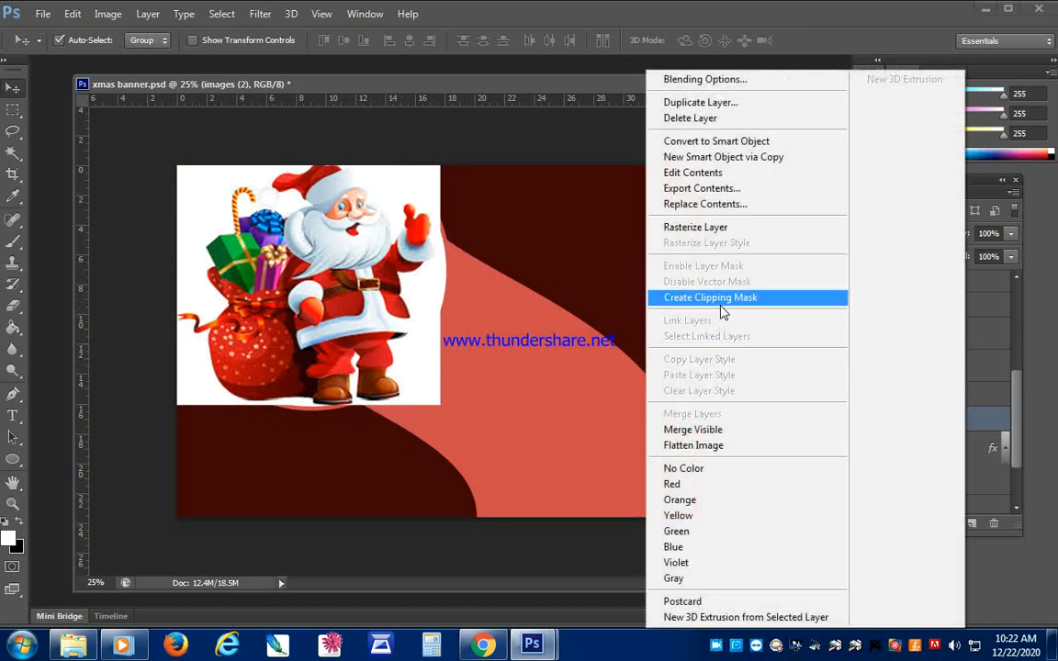
{"action": "left_click", "coordinate": [720, 314]}
{"action": "left_click_drag", "start_coordinate": [342, 292], "coordinate": [337, 298]}
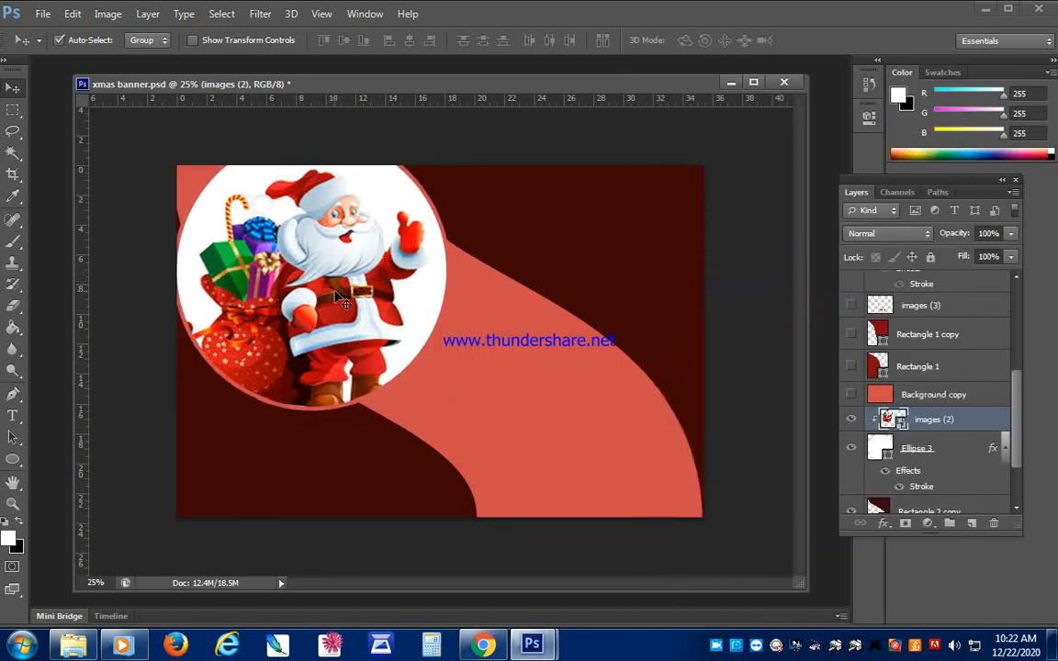
- Scale the clipped Santa picture down slightly and center it so the whole figure fits inside the circle
{"action": "key", "text": "ctrl+t"}
{"action": "left_click_drag", "start_coordinate": [432, 167], "coordinate": [410, 190]}
{"action": "left_click_drag", "start_coordinate": [381, 317], "coordinate": [388, 286]}
{"action": "key", "text": "Return"}
{"action": "left_click_drag", "start_coordinate": [319, 280], "coordinate": [319, 286]}
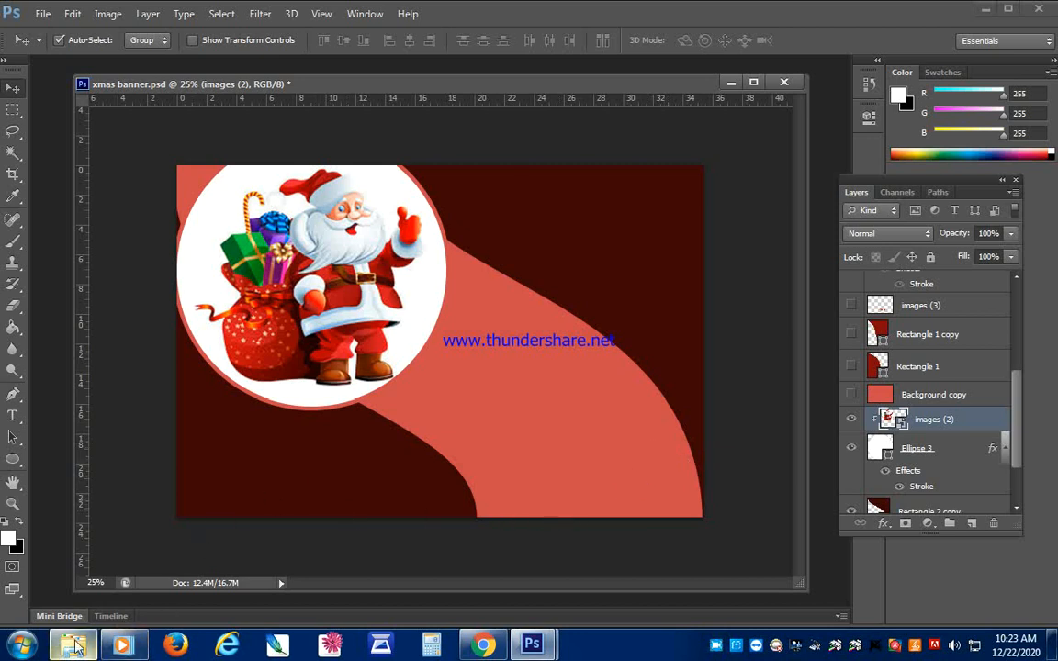
- Create a new layer above the Santa picture, draw a white circle about 584 px across, and position it against the banner's right edge
{"action": "mouse_move", "coordinate": [76, 646]}
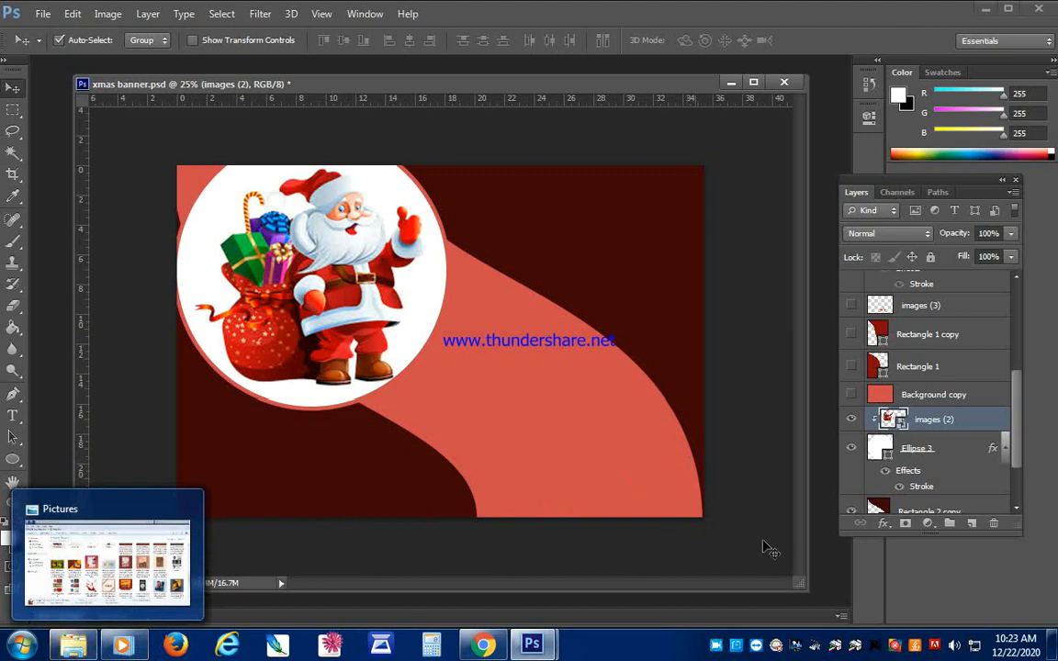
{"action": "left_click", "coordinate": [975, 522]}
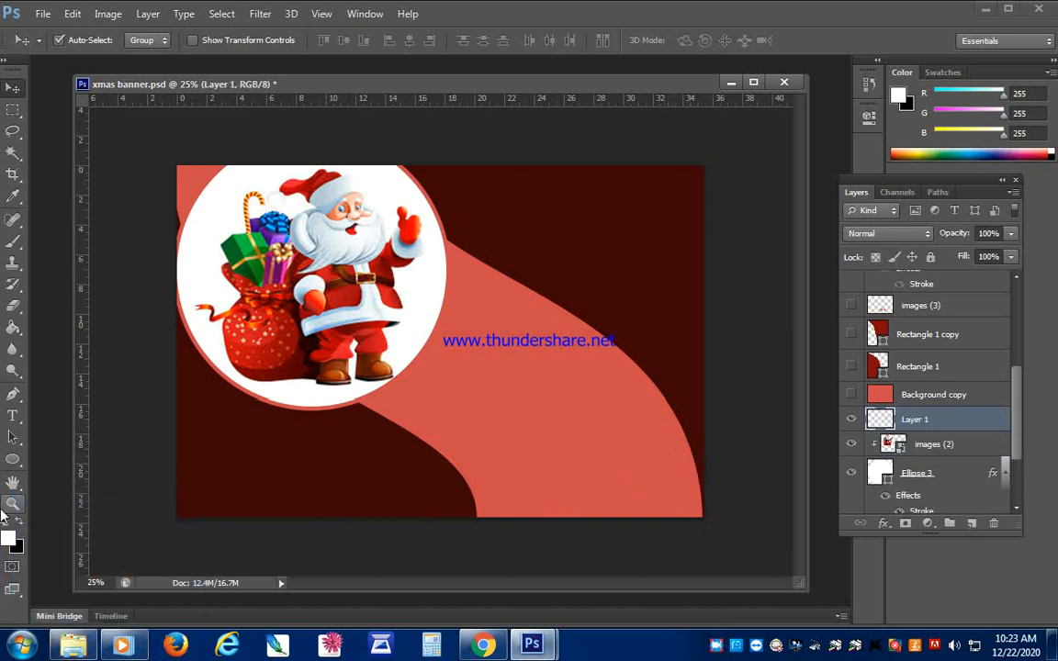
{"action": "left_click", "coordinate": [14, 459]}
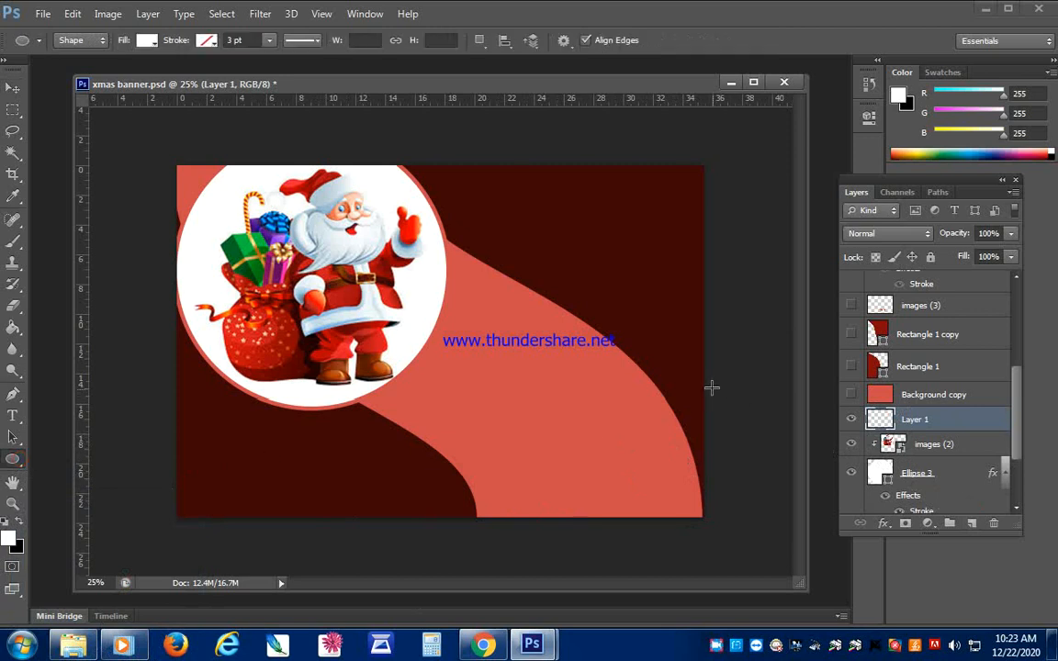
{"action": "left_click_drag", "start_coordinate": [707, 384], "coordinate": [552, 503]}
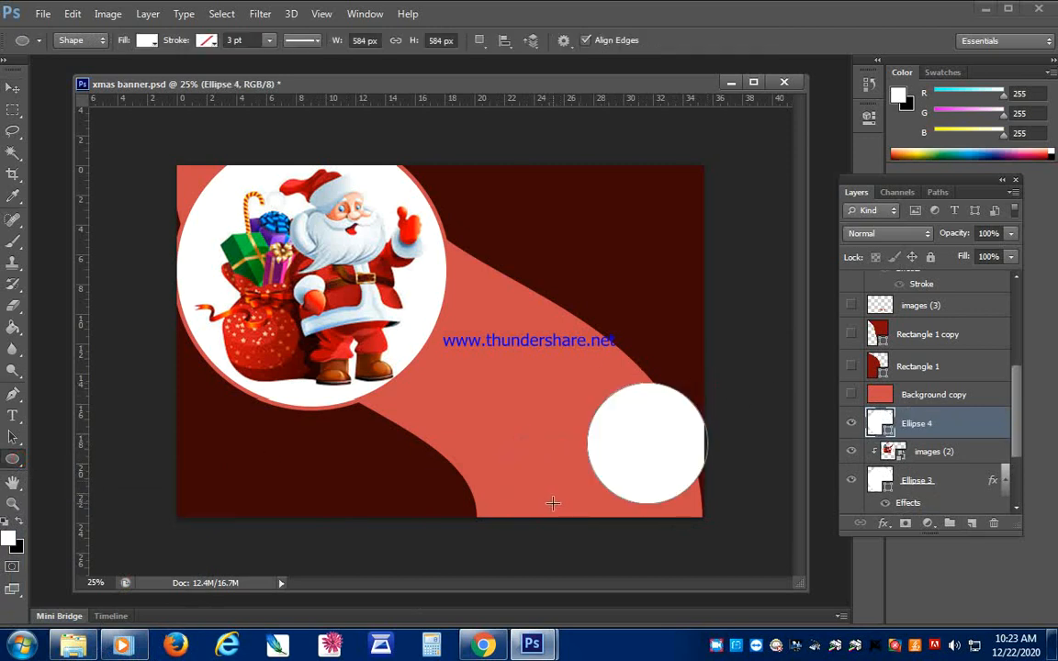
{"action": "left_click", "coordinate": [11, 85]}
{"action": "mouse_move", "coordinate": [621, 387]}
{"action": "left_mouse_down"}
{"action": "mouse_move", "coordinate": [628, 417]}
{"action": "mouse_move", "coordinate": [641, 388]}
{"action": "left_mouse_up"}
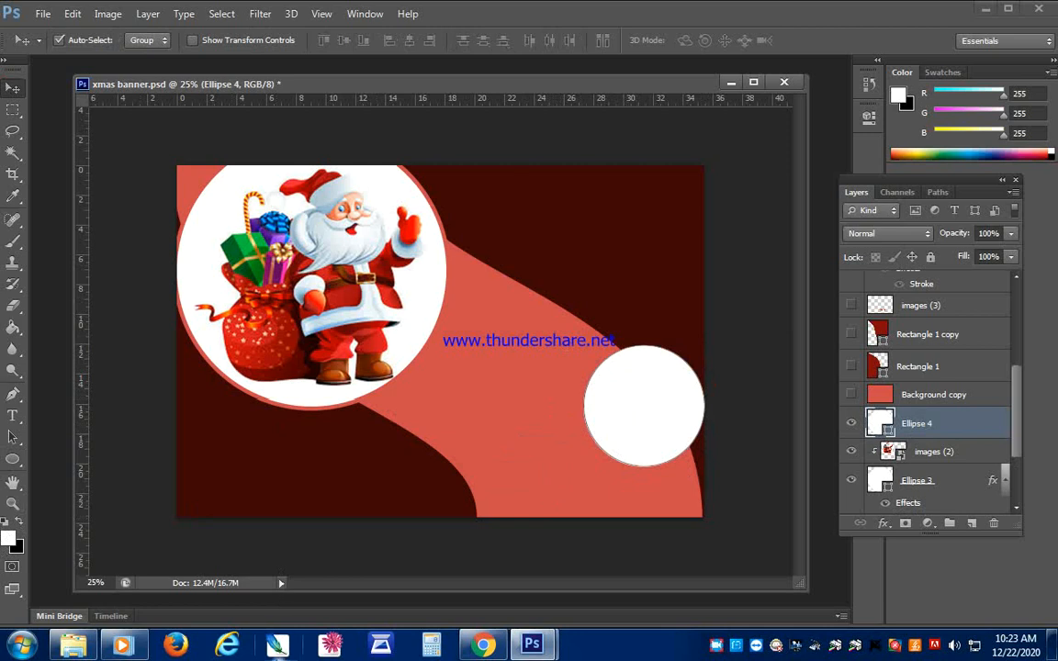
- Place the Christmas tree picture 52d06b9b7e7820c1f4fd55c204c0cee6 from the Pictures library into the banner
{"action": "left_click", "coordinate": [74, 645]}
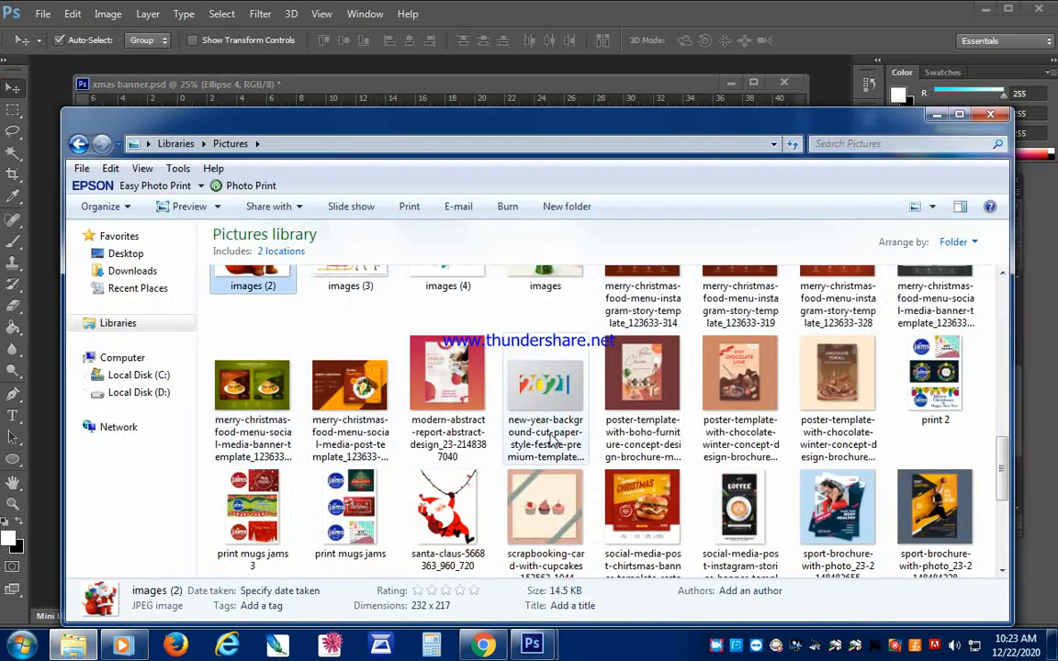
{"action": "left_click_drag", "start_coordinate": [1002, 470], "coordinate": [1020, 312]}
{"action": "left_click_drag", "start_coordinate": [740, 317], "coordinate": [661, 411]}
{"action": "key", "text": "Return"}
- Enlarge the Christmas tree to about 181% over the small white circle and clip it to that circle with a clipping mask
{"action": "left_click_drag", "start_coordinate": [444, 358], "coordinate": [689, 336]}
{"action": "key", "text": "ctrl+t"}
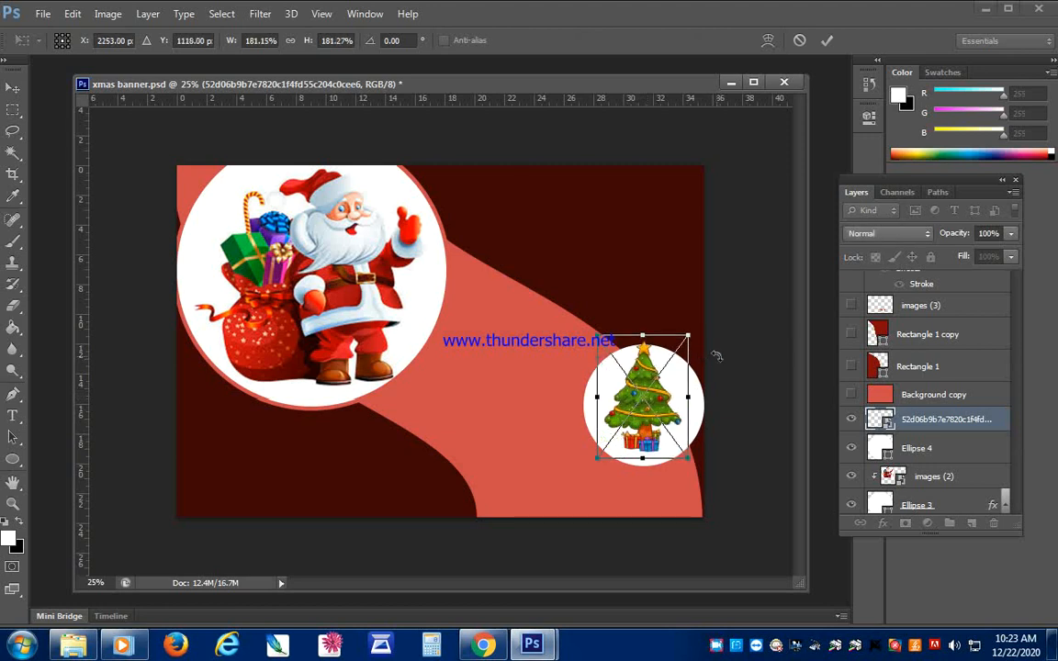
{"action": "key", "text": "Return"}
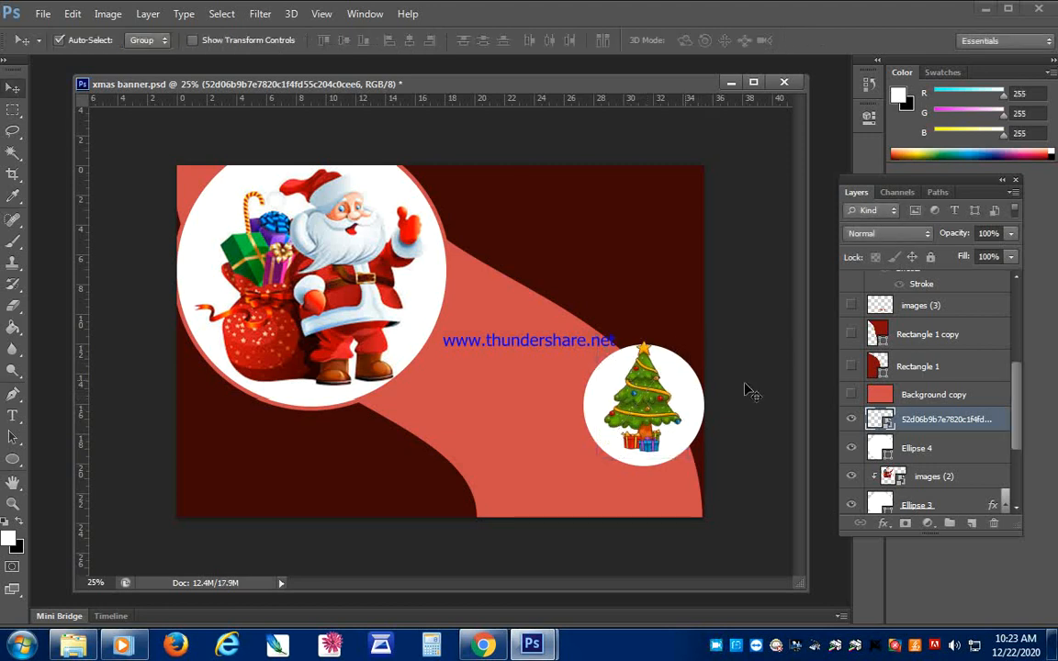
{"action": "right_click", "coordinate": [950, 419]}
{"action": "left_click", "coordinate": [636, 298]}
{"action": "left_click_drag", "start_coordinate": [650, 404], "coordinate": [649, 404]}
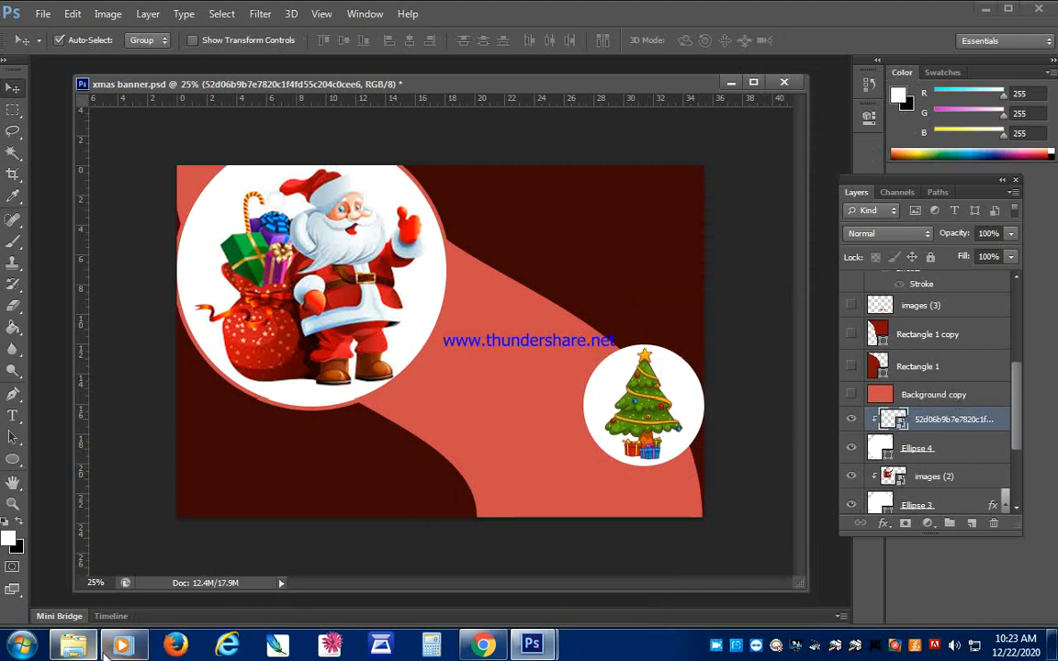
- Place the picture 22466886-cartoon-santa-drives-his-sleigh from the Pictures library into the banner and commit the placement
{"action": "left_click", "coordinate": [74, 646]}
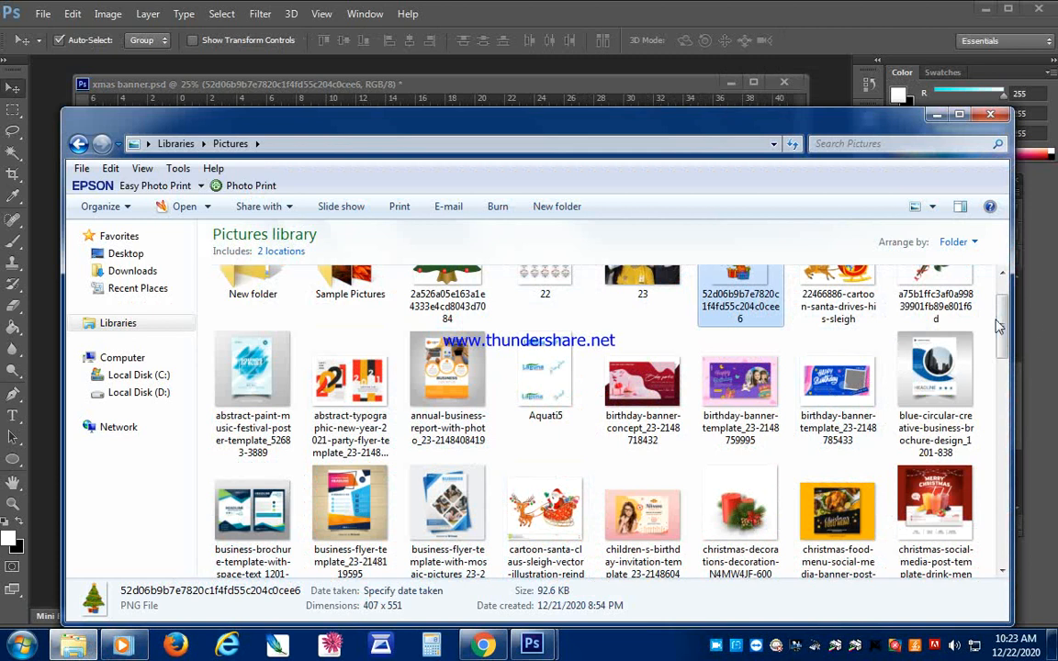
{"action": "scroll", "coordinate": [1002, 311], "scroll_direction": "up", "scroll_amount": 1}
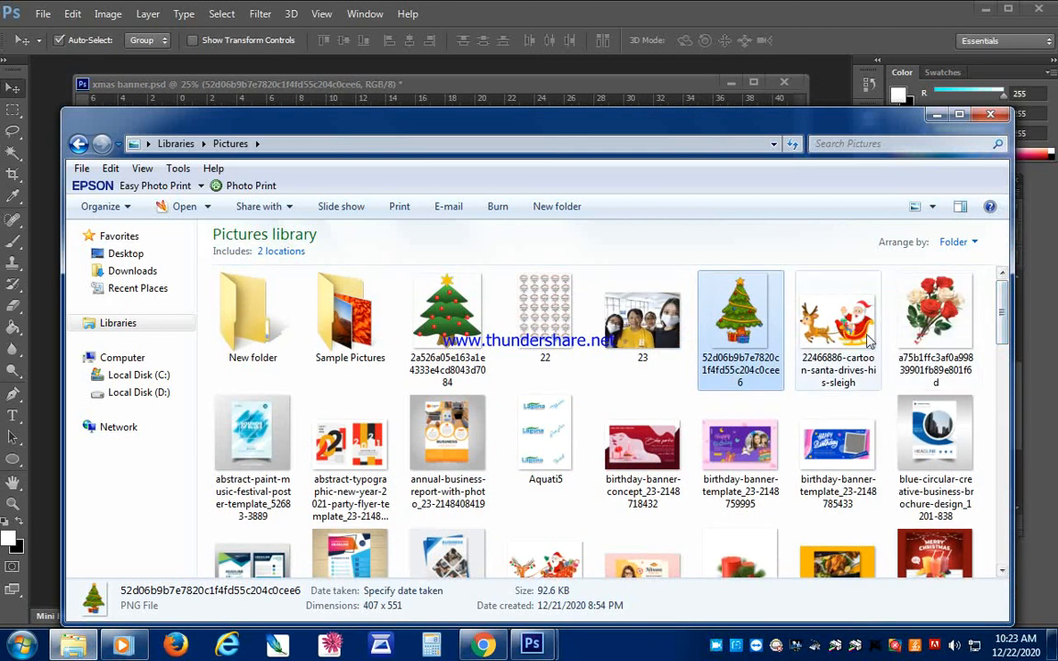
{"action": "left_click", "coordinate": [866, 337]}
{"action": "left_click_drag", "start_coordinate": [863, 338], "coordinate": [497, 387]}
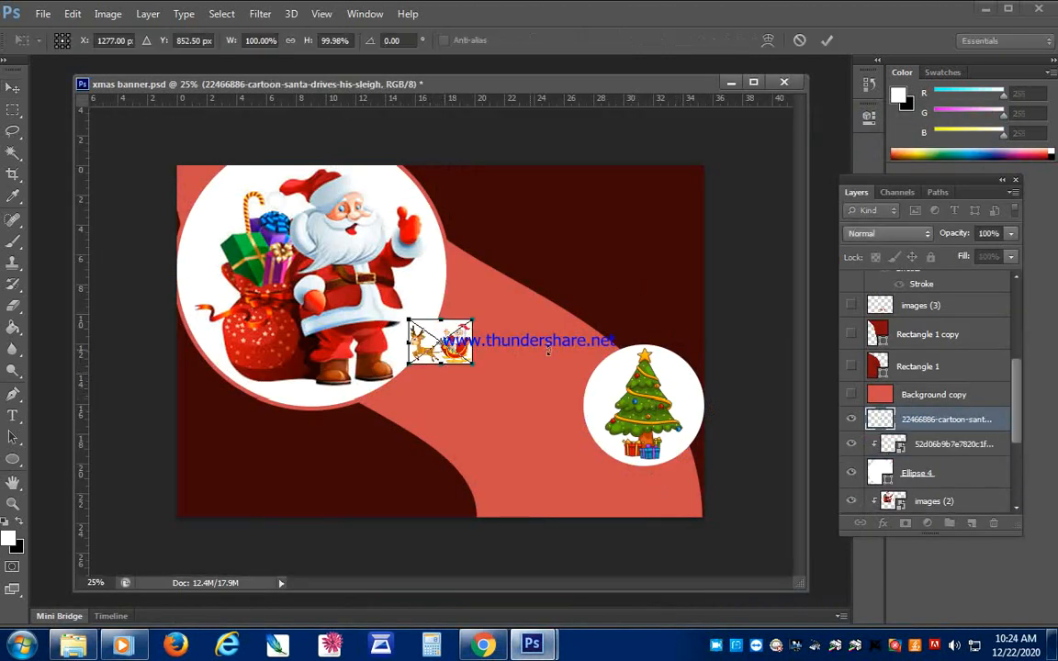
{"action": "left_click", "coordinate": [13, 88]}
{"action": "left_click", "coordinate": [456, 243]}
- Enlarge the Santa sleigh picture and position it near the banner's lower middle, between the two circles
{"action": "left_click_drag", "start_coordinate": [385, 366], "coordinate": [406, 499]}
{"action": "key", "text": "ctrl+t"}
{"action": "key", "text": "Return"}
{"action": "left_click_drag", "start_coordinate": [476, 473], "coordinate": [462, 447]}
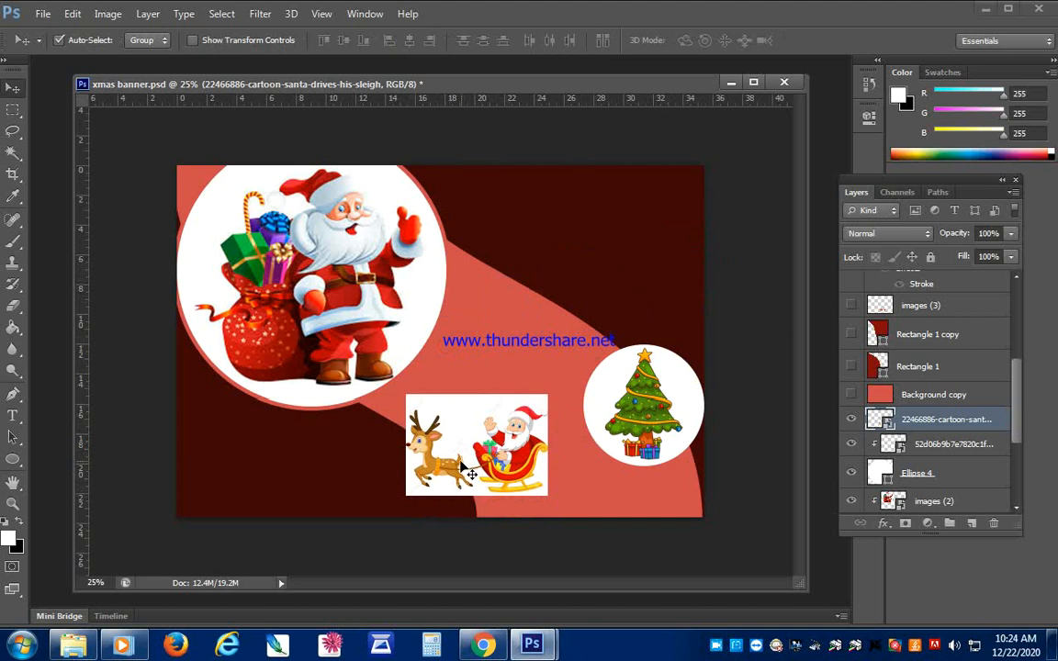
- Select the white background above the reindeer and sleigh with the Magic Wand at tolerance 32
{"action": "key", "text": "w"}
{"action": "right_click", "coordinate": [918, 419]}
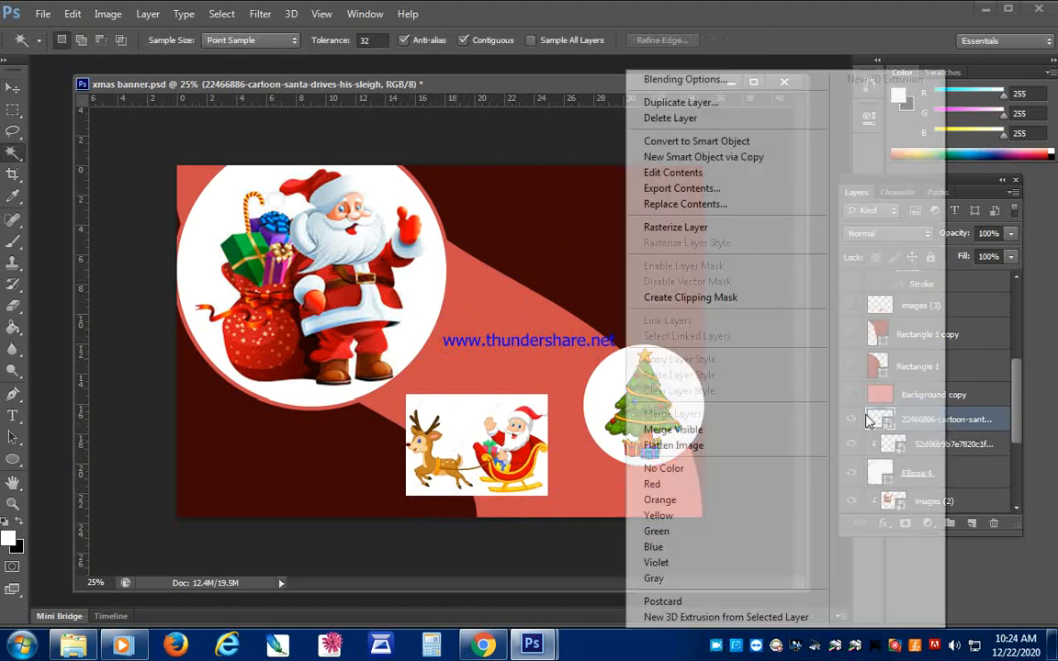
{"action": "left_click", "coordinate": [474, 415]}
{"action": "left_click", "coordinate": [472, 413]}
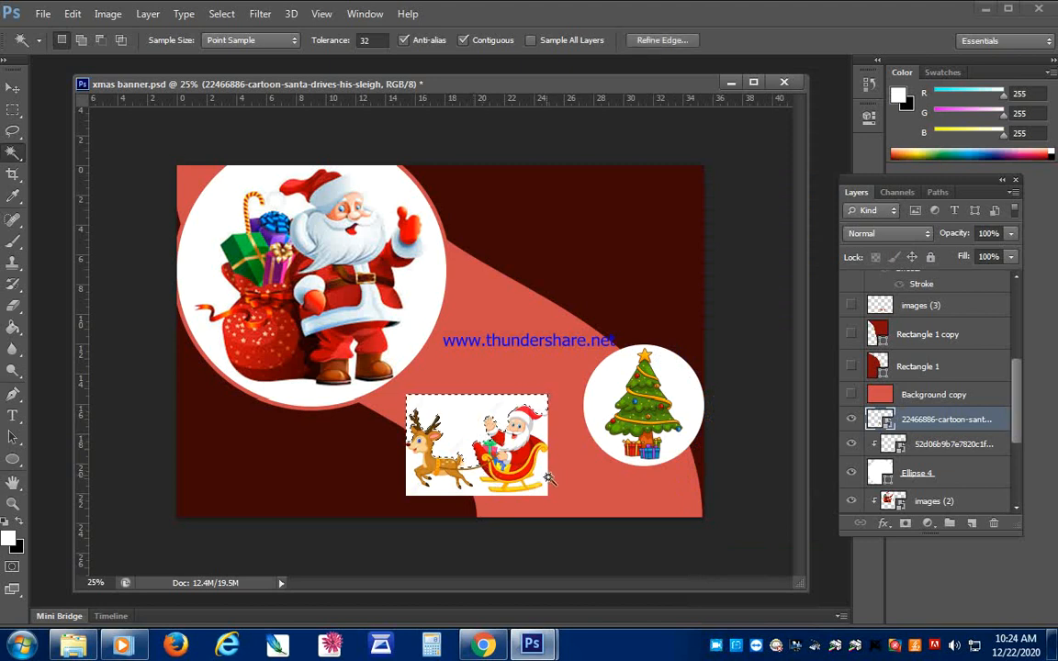
{"action": "right_click", "coordinate": [923, 419]}
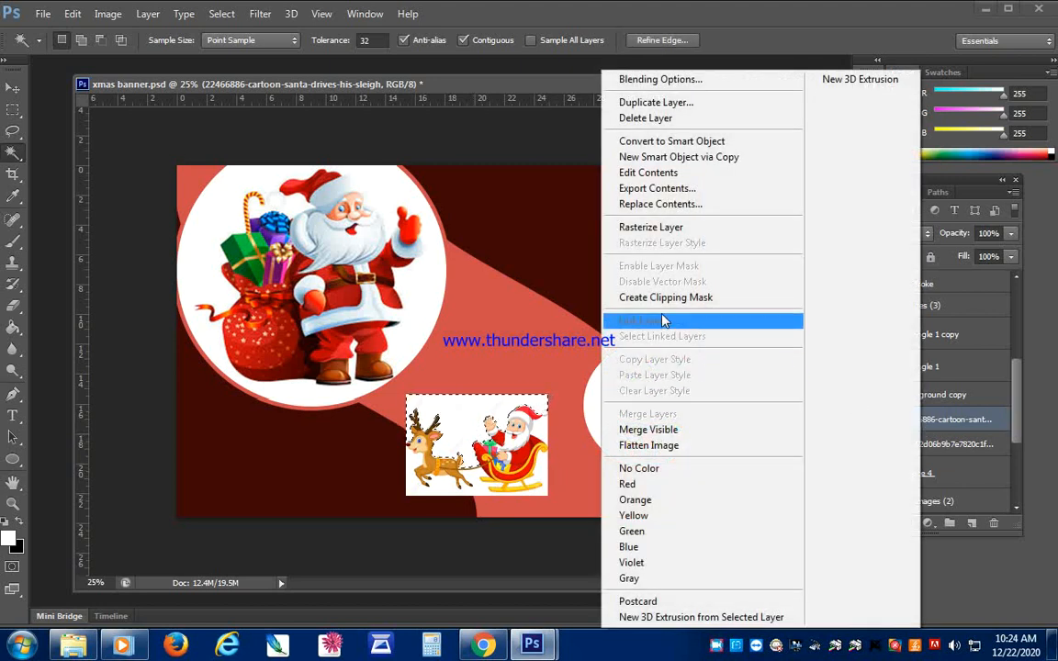
{"action": "left_click", "coordinate": [671, 203]}
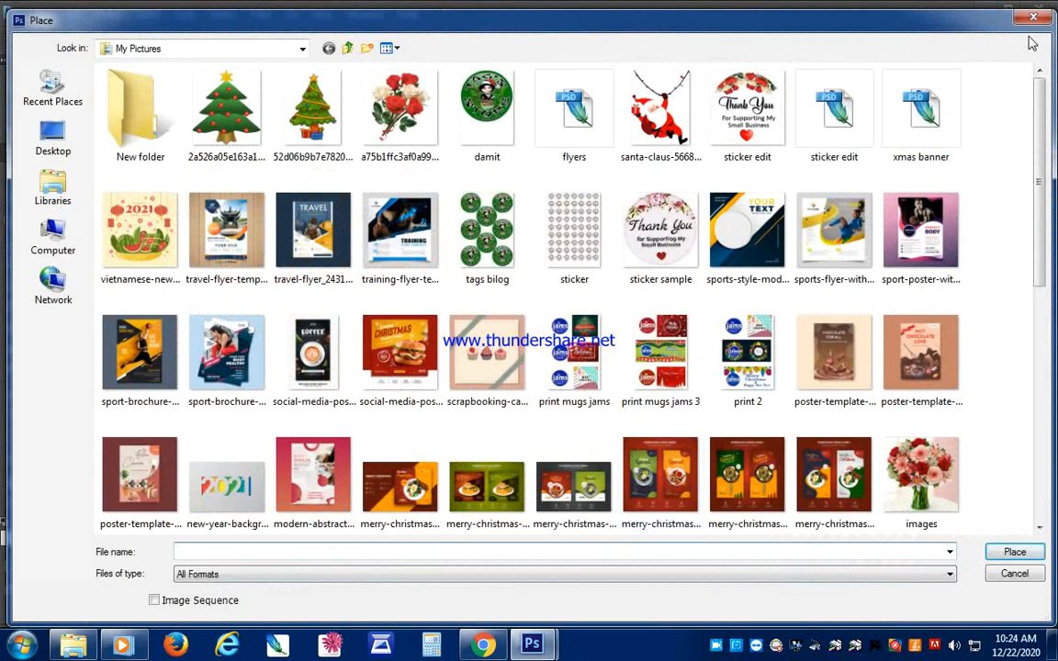
{"action": "left_click", "coordinate": [1033, 18]}
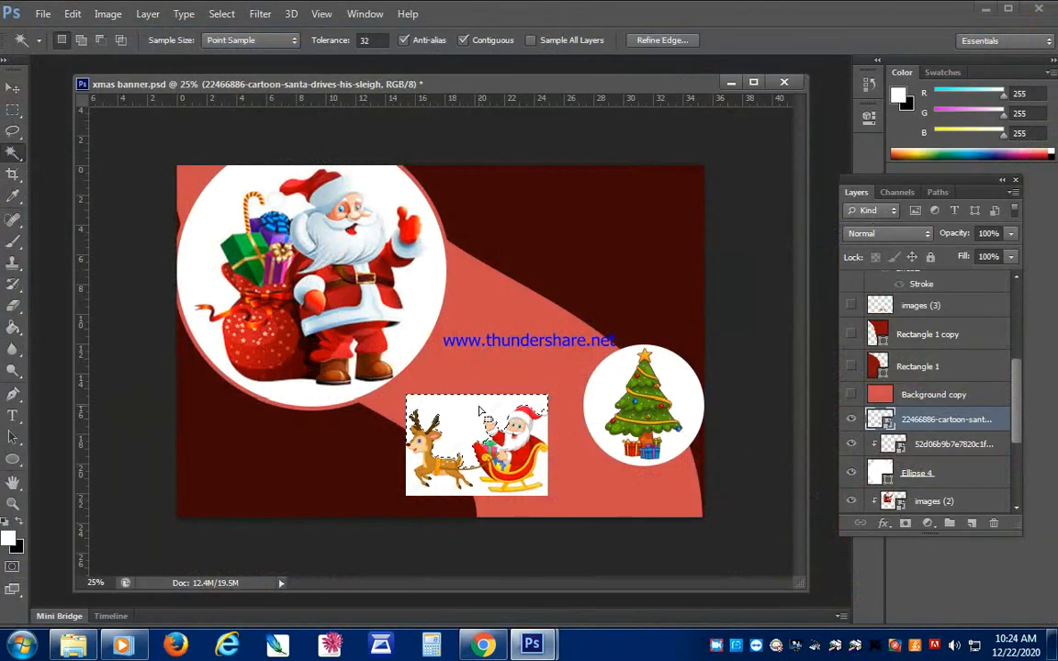
- Rasterize the sleigh picture's layer, delete the selected white background, and clear the selection
{"action": "mouse_move", "coordinate": [479, 407]}
{"action": "left_mouse_down"}
{"action": "mouse_move", "coordinate": [485, 386]}
{"action": "mouse_move", "coordinate": [490, 404]}
{"action": "left_mouse_up"}
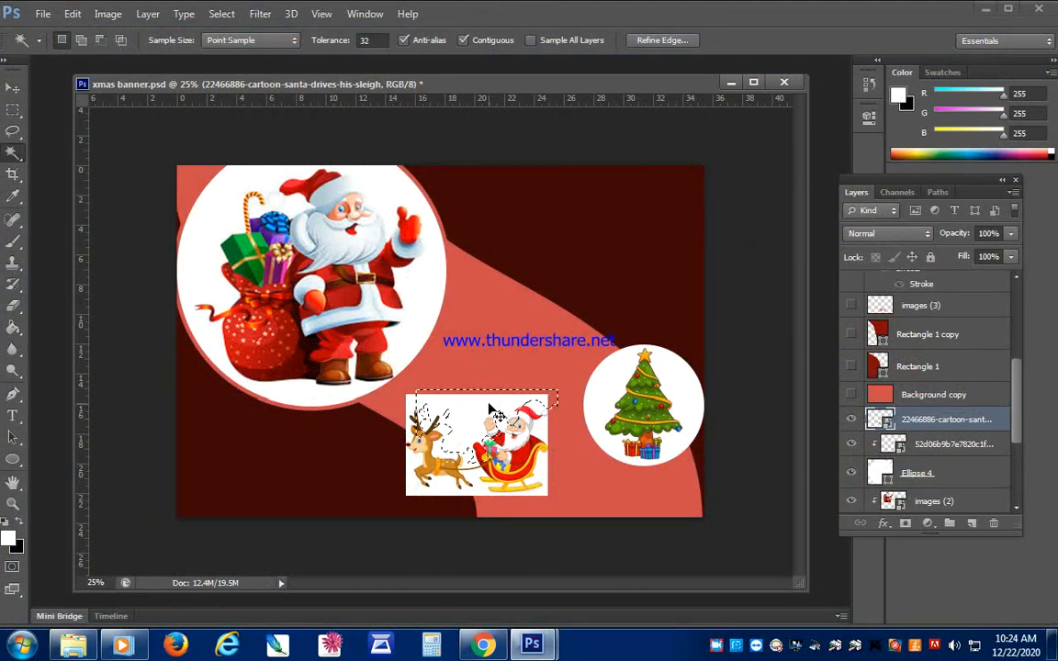
{"action": "right_click", "coordinate": [928, 418]}
{"action": "left_click", "coordinate": [648, 230]}
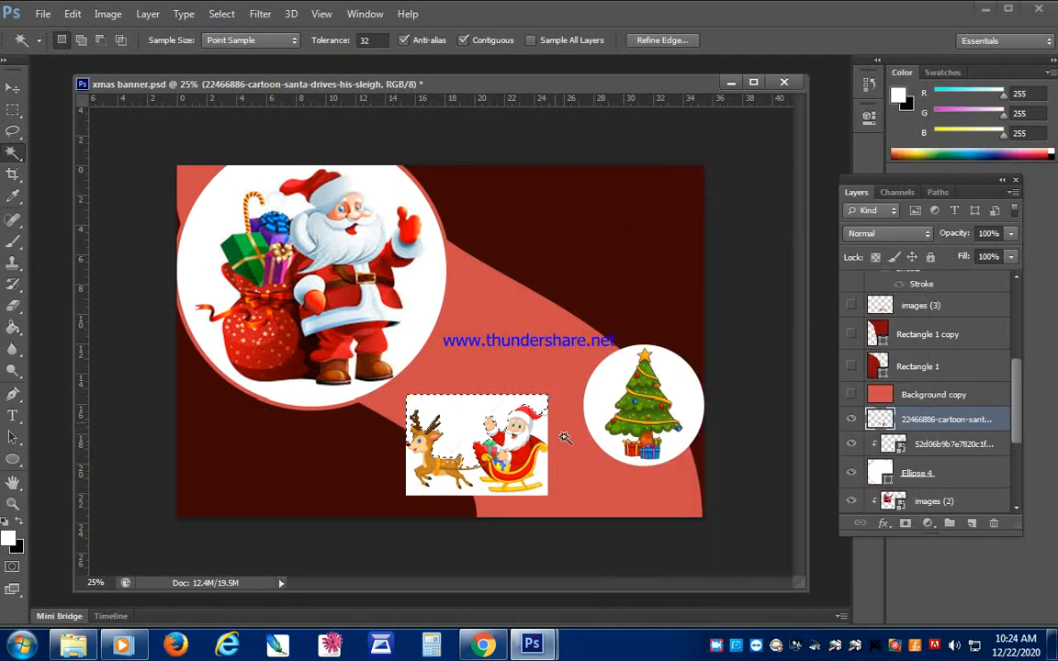
{"action": "key", "text": "Delete"}
{"action": "key", "text": "ctrl+d"}
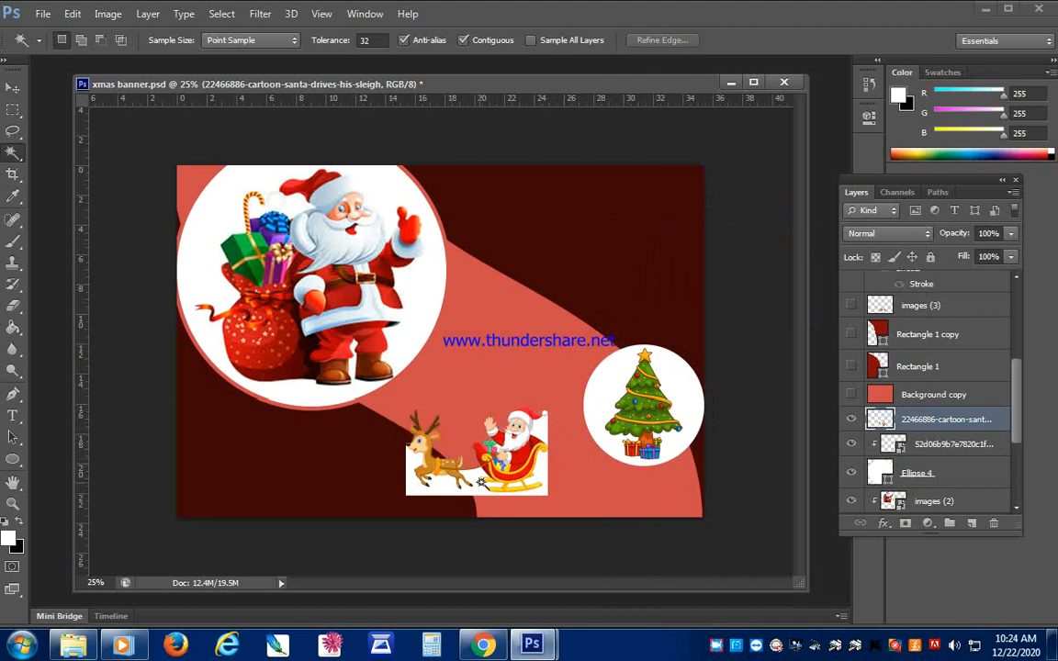
- Delete the remaining white areas around the reindeer and sleigh, and move the picture up beside the Christmas tree circle
{"action": "left_click", "coordinate": [481, 480]}
{"action": "key", "text": "Delete"}
{"action": "key", "text": "ctrl+d"}
{"action": "left_click", "coordinate": [543, 431]}
{"action": "key", "text": "Delete"}
{"action": "key", "text": "ctrl+d"}
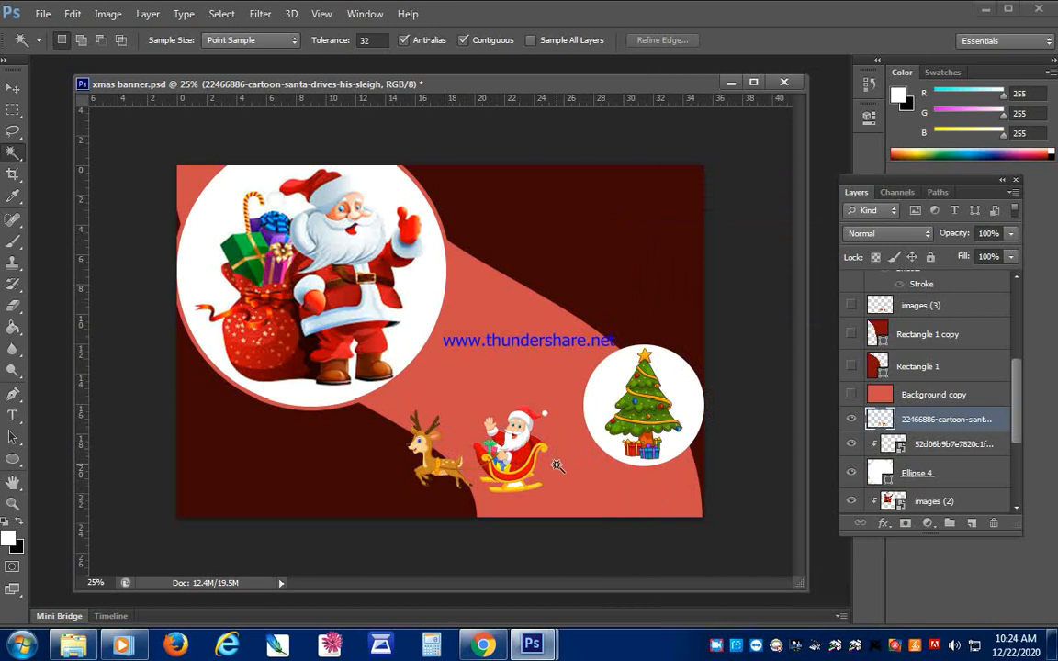
{"action": "key", "text": "v"}
{"action": "left_click_drag", "start_coordinate": [517, 459], "coordinate": [531, 438]}
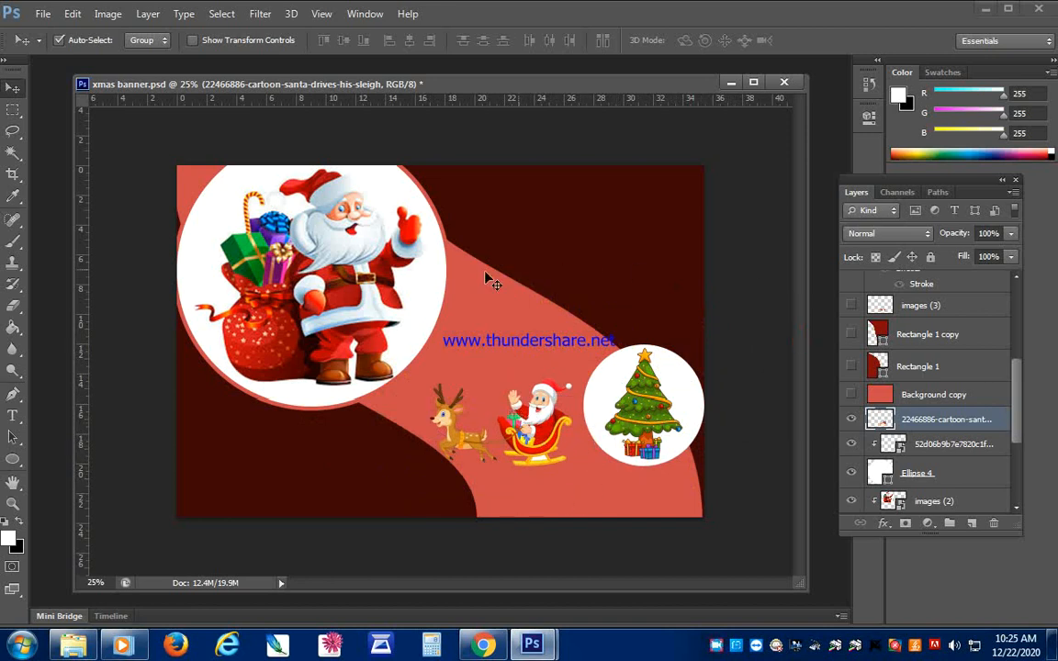
- Add a white centred text line "Merry Christmas" at 109 pt on the dark area to the right of the Santa circle
{"action": "left_click", "coordinate": [15, 418]}
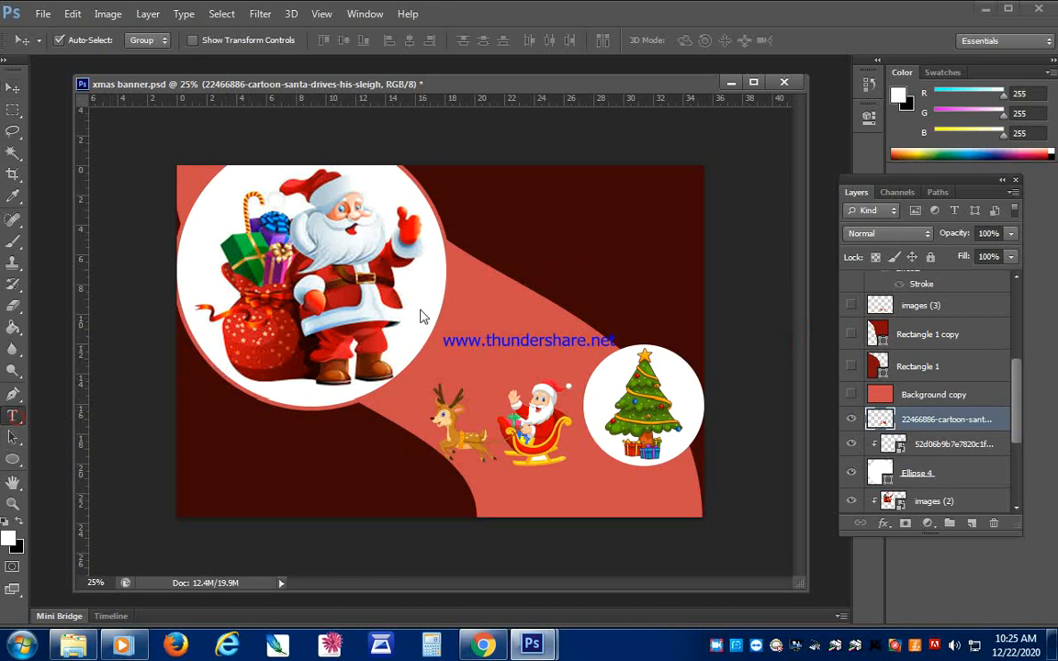
{"action": "left_click", "coordinate": [535, 232]}
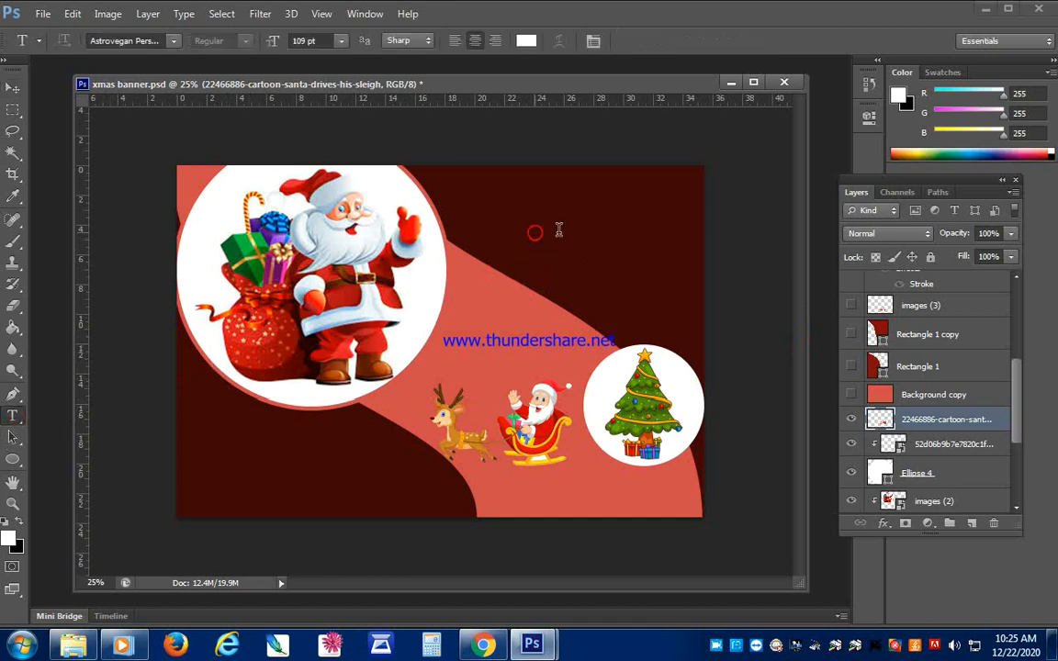
{"action": "type", "text": "m"}
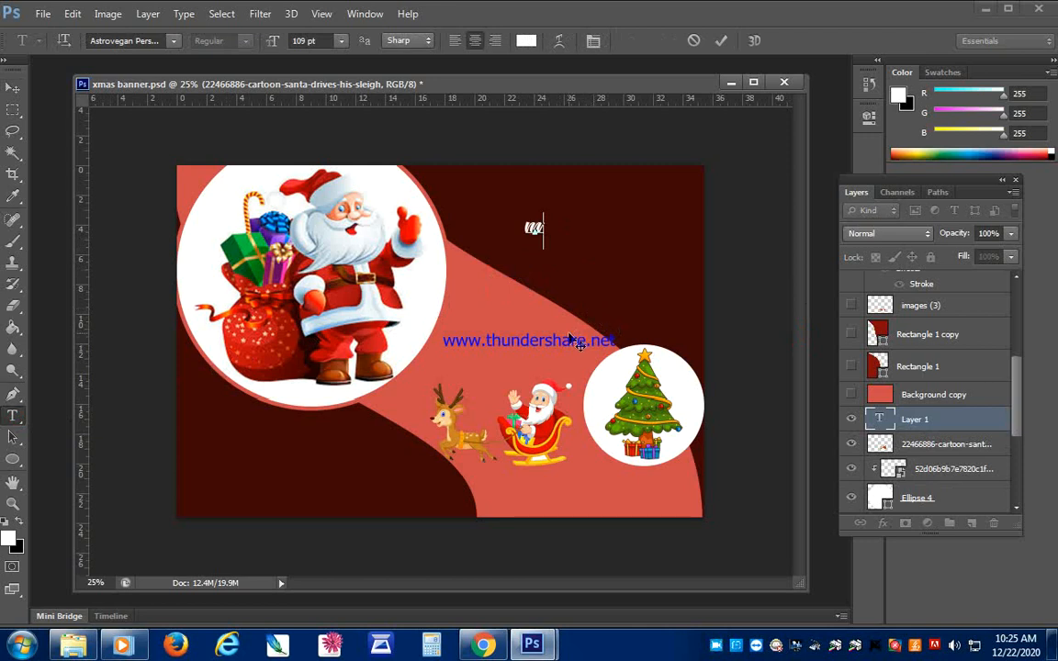
{"action": "type", "text": "Merry"}
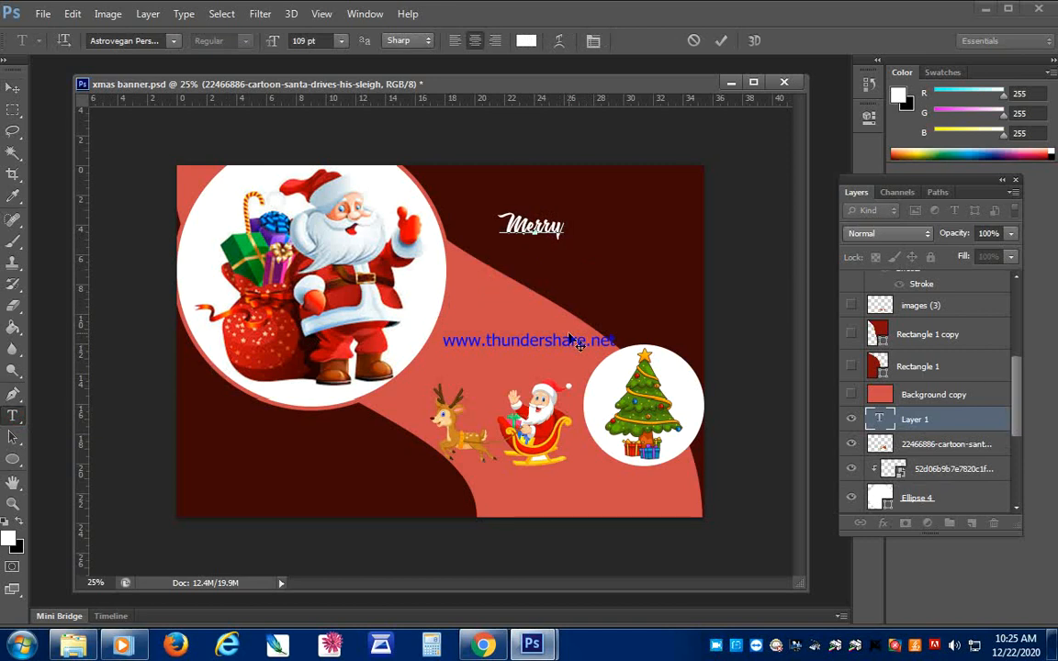
{"action": "type", "text": " Ch"}
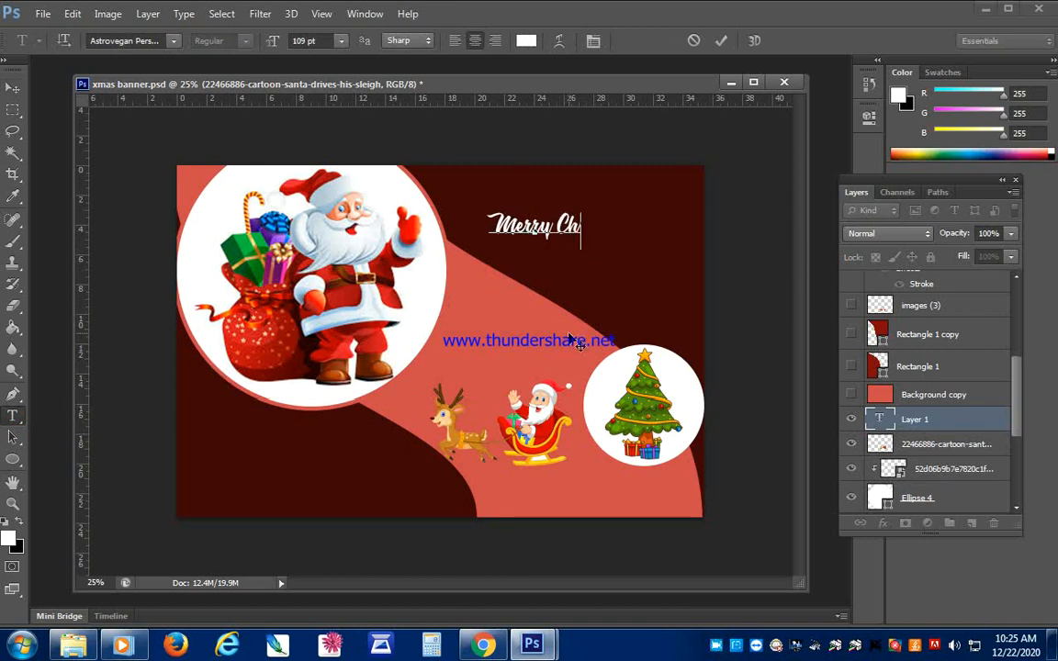
{"action": "type", "text": "ristma"}
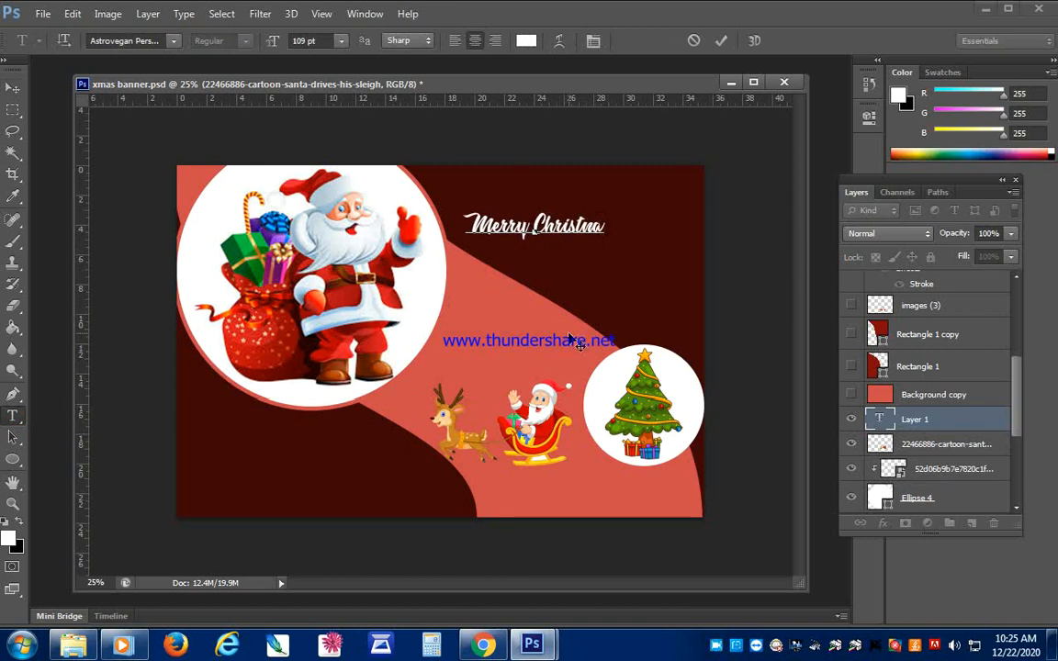
{"action": "key", "text": "BackSpace"}
{"action": "key", "text": "BackSpace"}
{"action": "type", "text": "mas"}
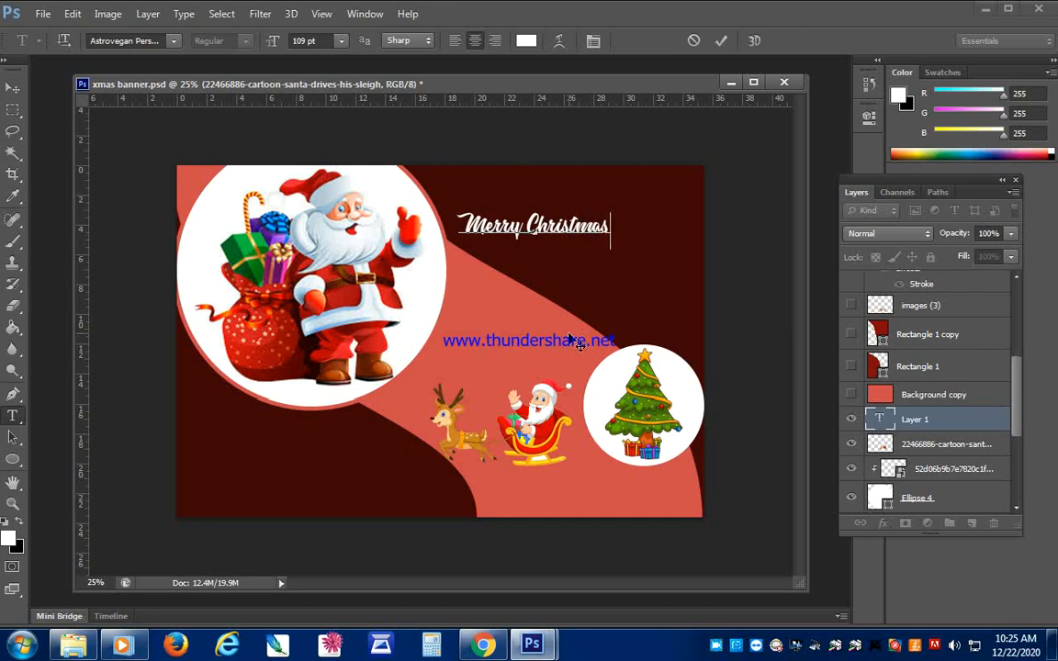
{"action": "type", "text": "and"}
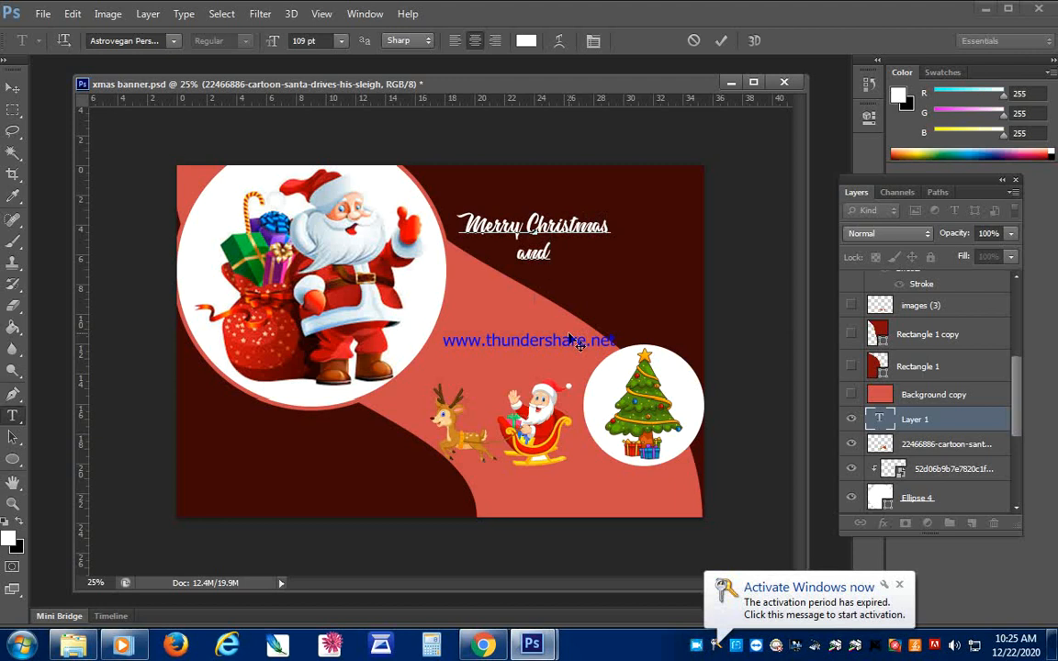
{"action": "type", "text": "#"}
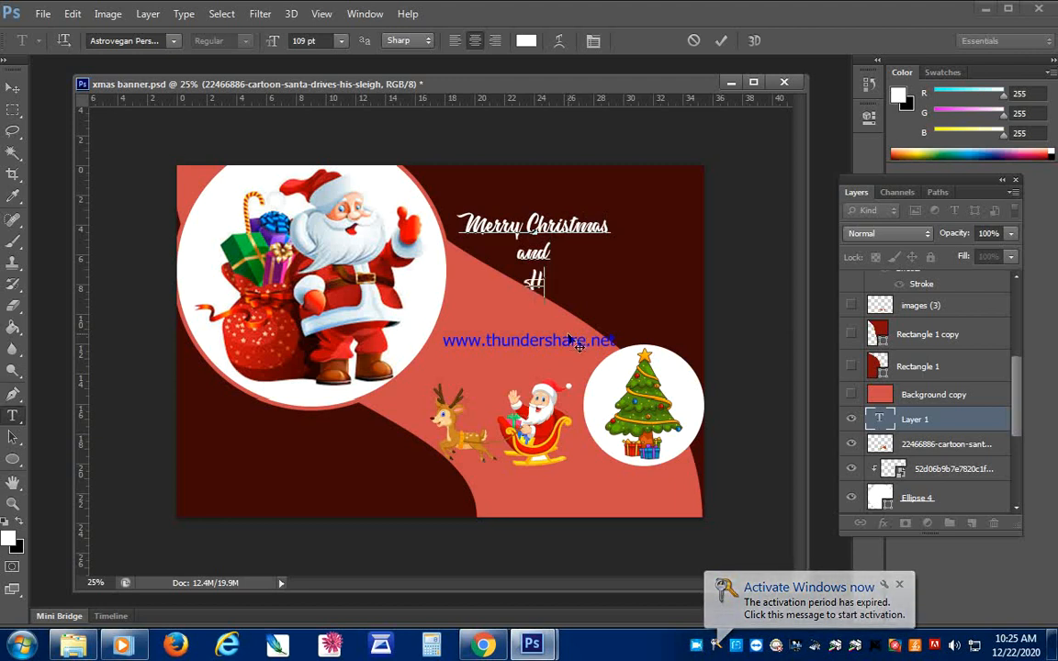
{"action": "type", "text": "appy New Year"}
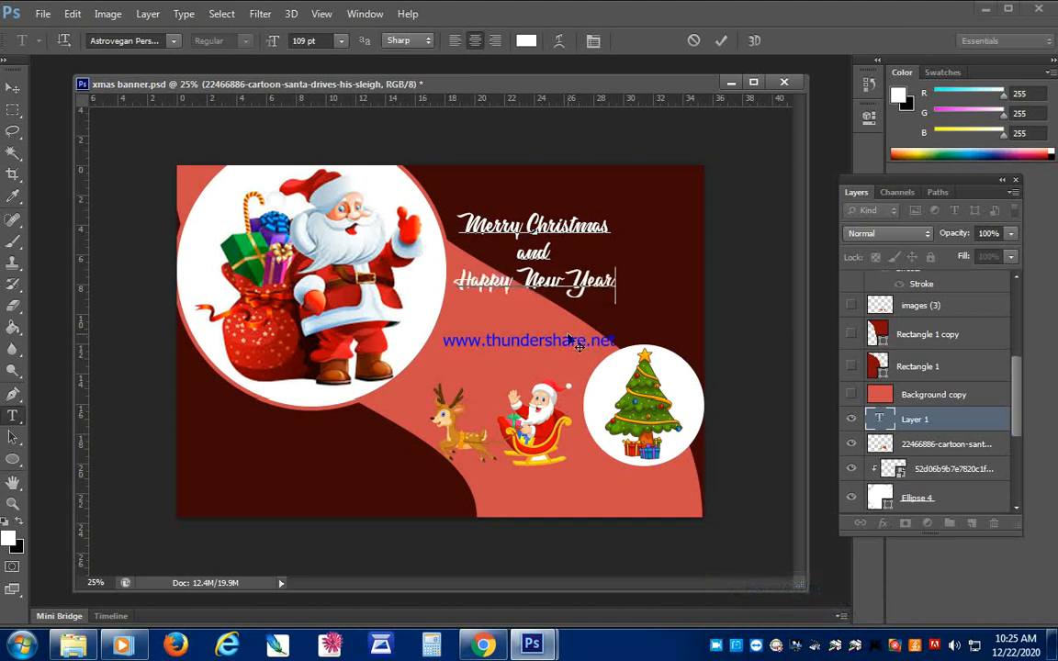
- Add the lines "and" and "Happy New Year" beneath "Merry Christmas" in the same text layer and commit the text
{"action": "left_click", "coordinate": [13, 87]}
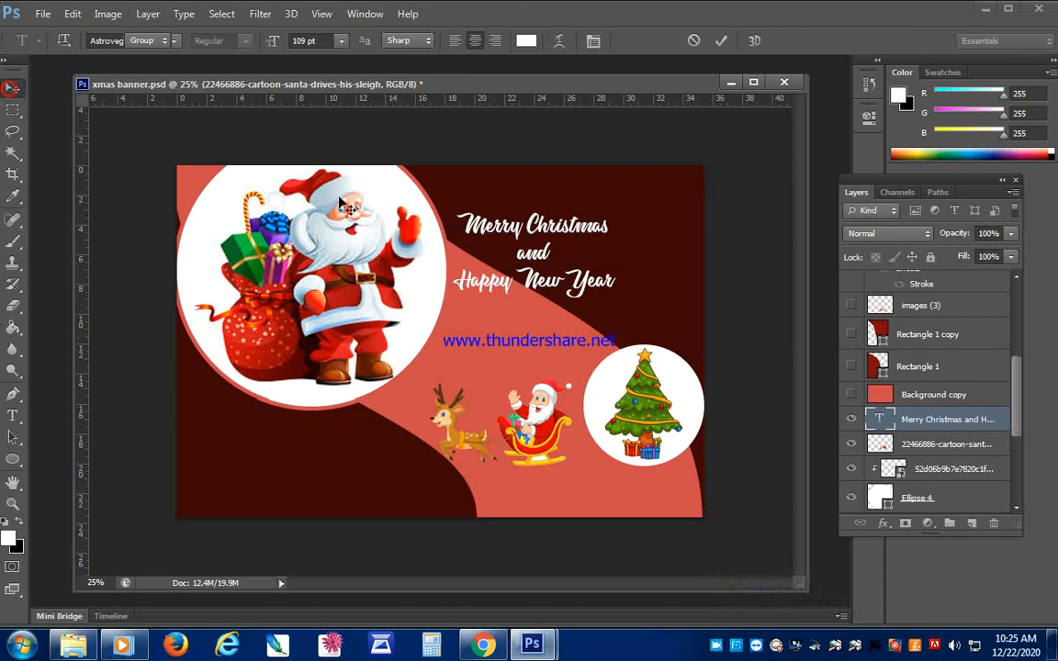
- Move the greeting up slightly and enlarge it to fill the space between the Santa circle and the banner's right edge
{"action": "left_click_drag", "start_coordinate": [481, 216], "coordinate": [480, 201]}
{"action": "key", "text": "ctrl+t"}
{"action": "left_click_drag", "start_coordinate": [614, 282], "coordinate": [693, 327]}
{"action": "left_click_drag", "start_coordinate": [455, 327], "coordinate": [446, 332]}
{"action": "key", "text": "Return"}
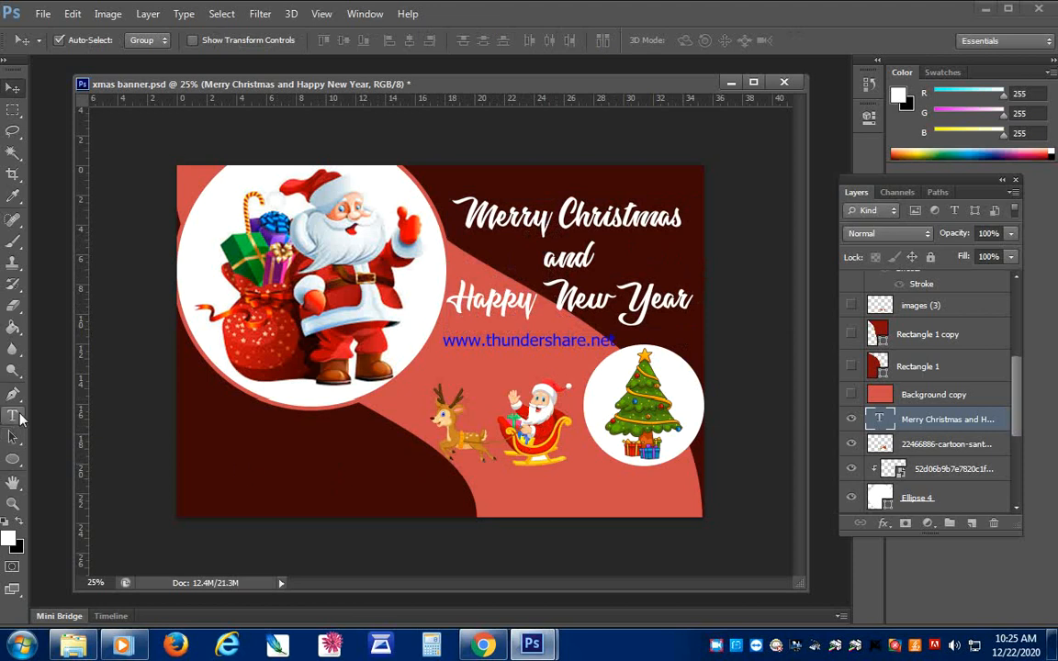
- Add the white text "Stay safe for everyone" and position it on the dark shape below the Santa circle
{"action": "left_click", "coordinate": [20, 418]}
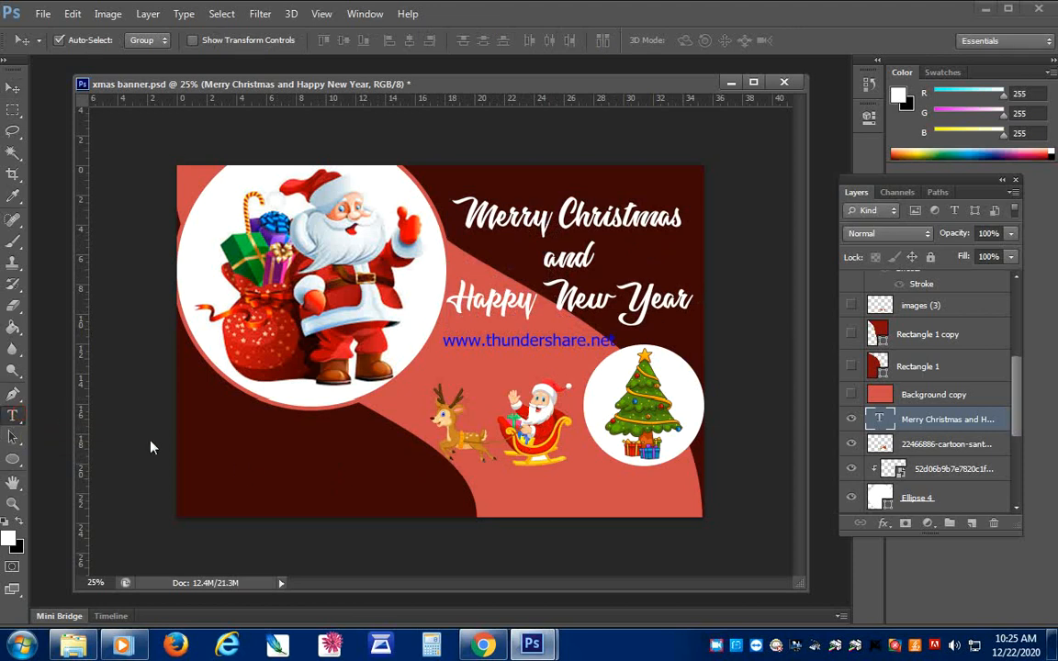
{"action": "left_click", "coordinate": [202, 457]}
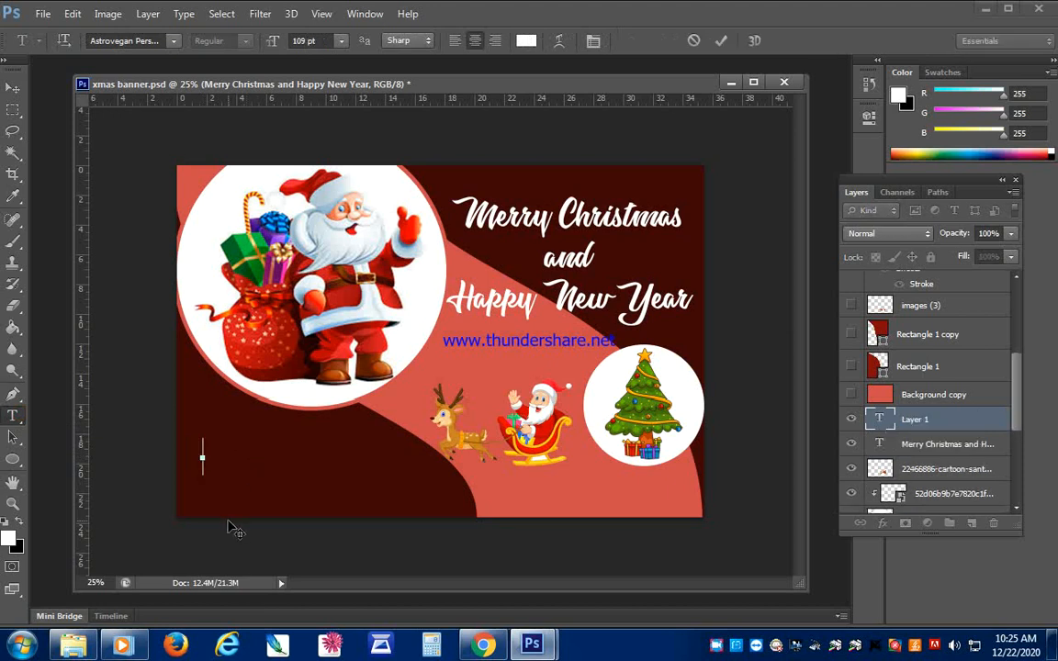
{"action": "type", "text": "S"}
{"action": "type", "text": "tay"}
{"action": "type", "text": " saf"}
{"action": "type", "text": "e for"}
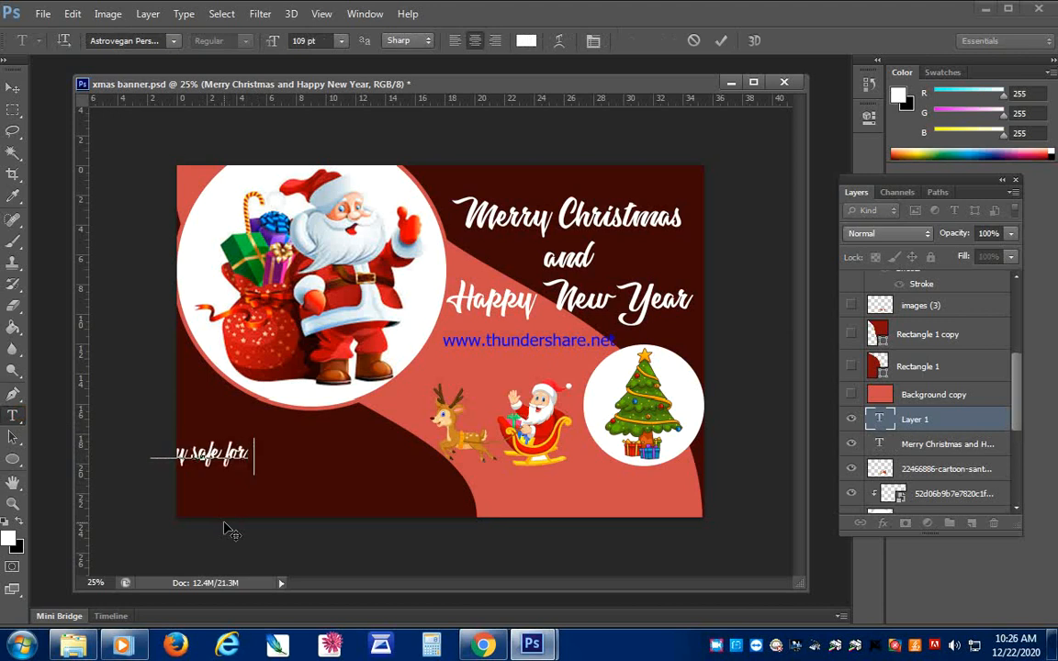
{"action": "type", "text": " eve"}
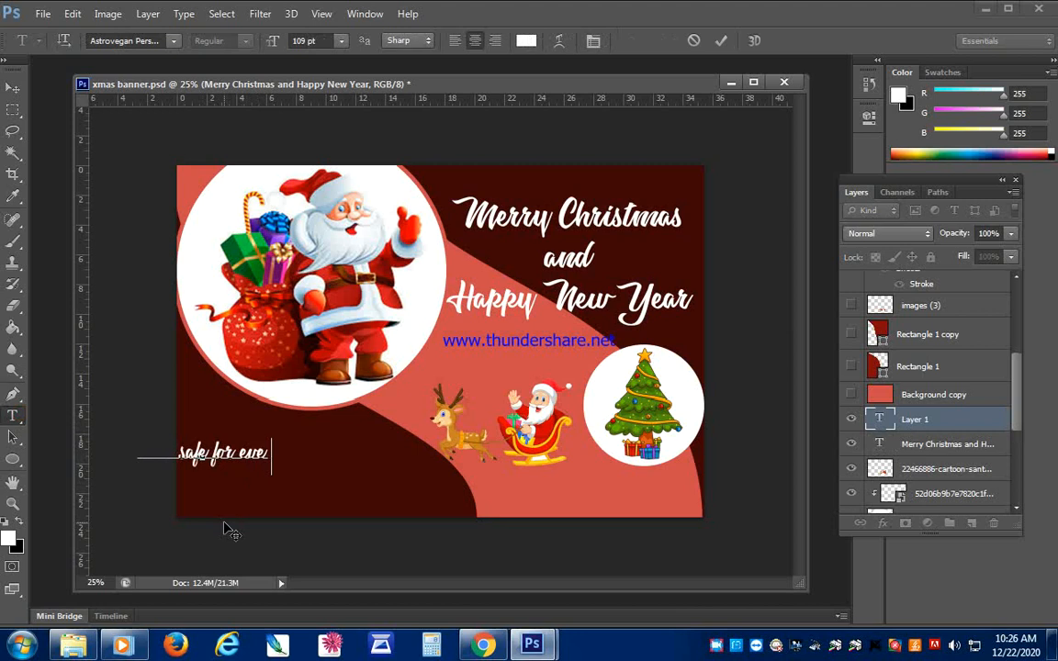
{"action": "type", "text": "ryone"}
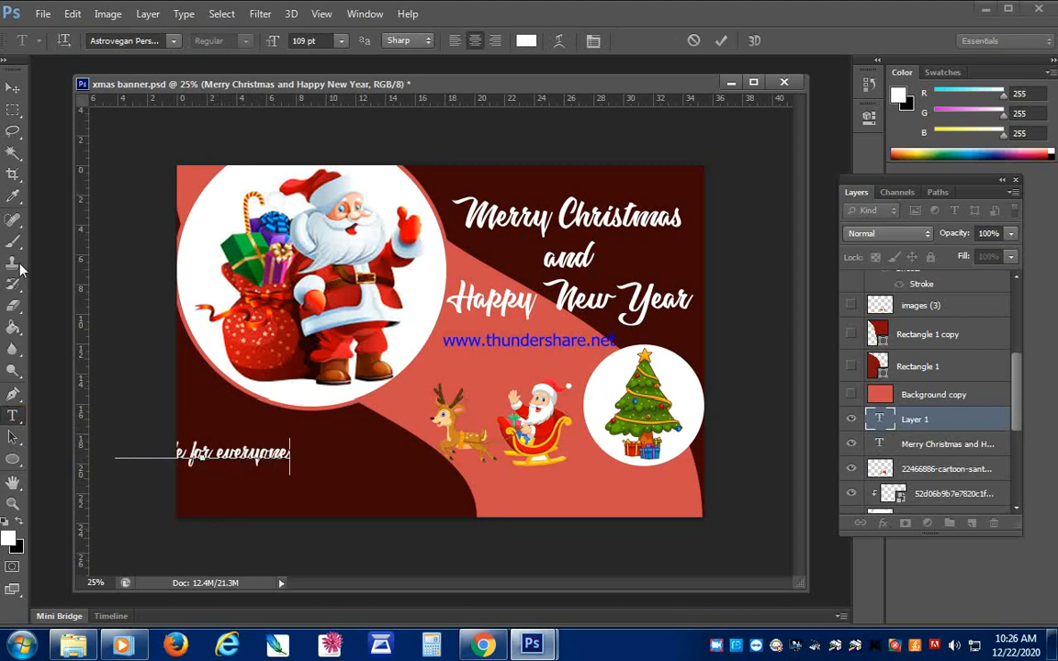
{"action": "left_click", "coordinate": [13, 87]}
{"action": "left_click_drag", "start_coordinate": [255, 462], "coordinate": [350, 481]}
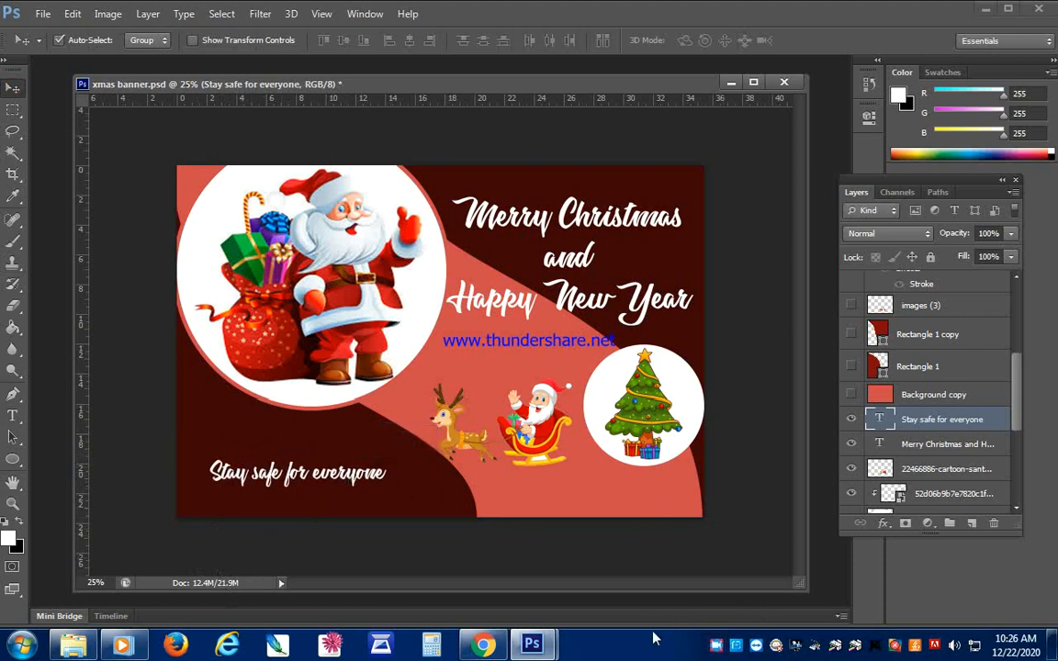